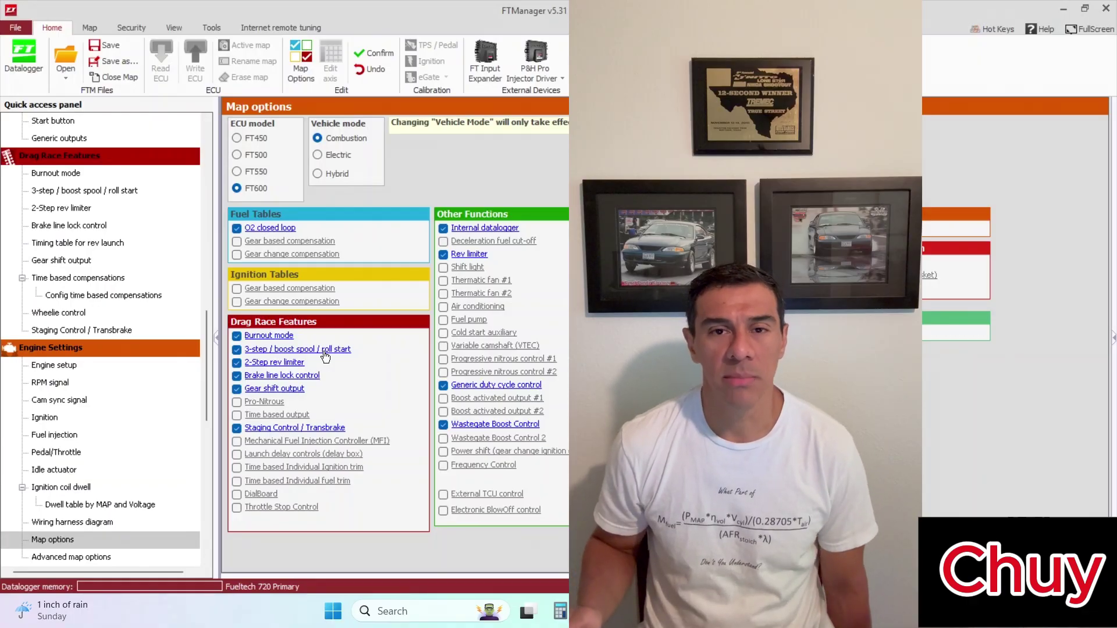
{"action": "left_click", "coordinate": [275, 349]}
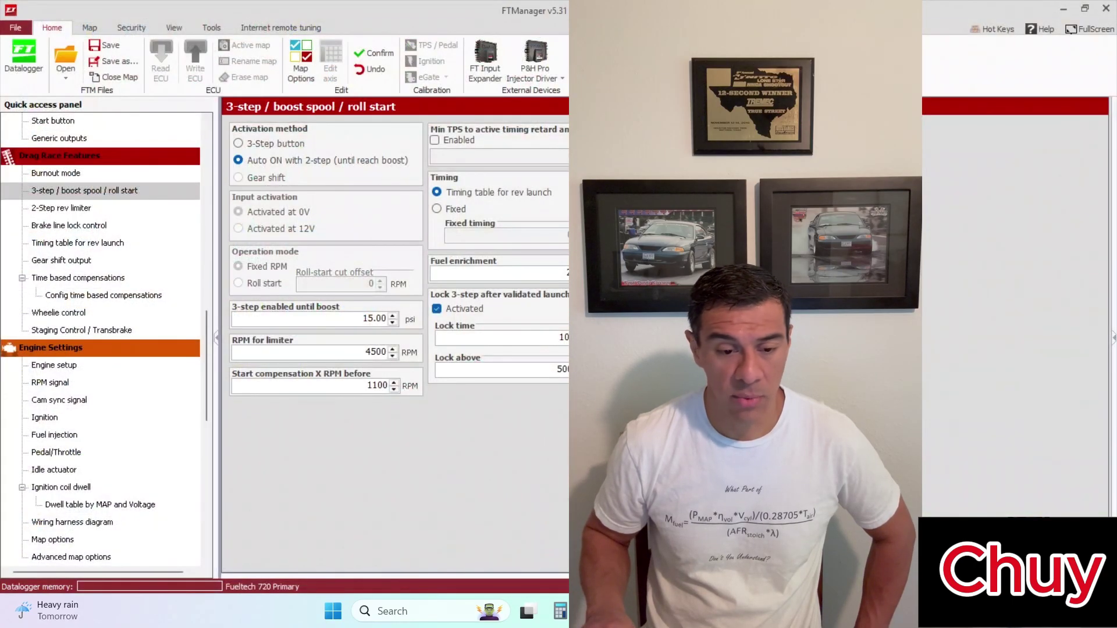
{"action": "left_click_drag", "start_coordinate": [360, 351], "coordinate": [405, 353]}
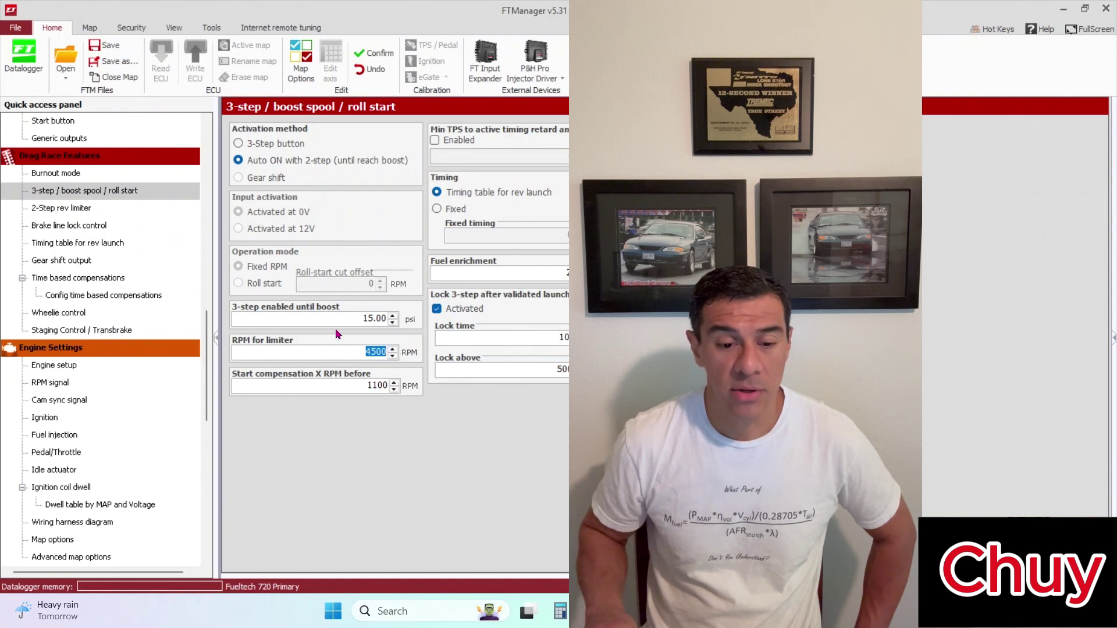
{"action": "left_click", "coordinate": [381, 320]}
{"action": "left_click_drag", "start_coordinate": [381, 319], "coordinate": [415, 319]}
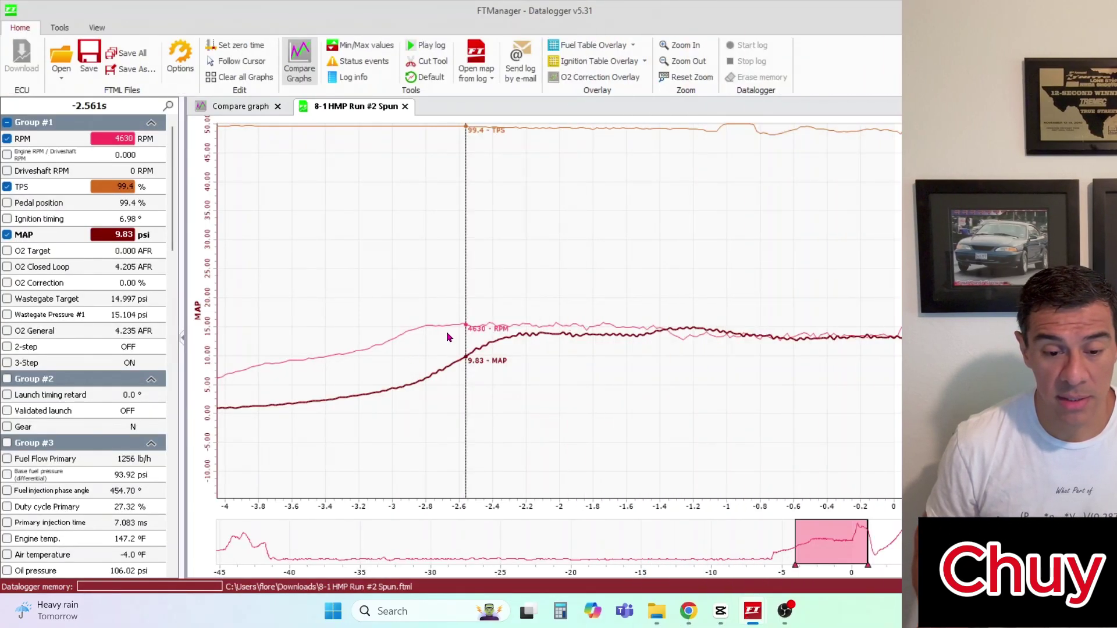
Move the data cursor to about -2.26 s and add the 3-Step (in blue) and 2-step channels to the graph.
{"action": "left_click_drag", "start_coordinate": [448, 337], "coordinate": [457, 337]}
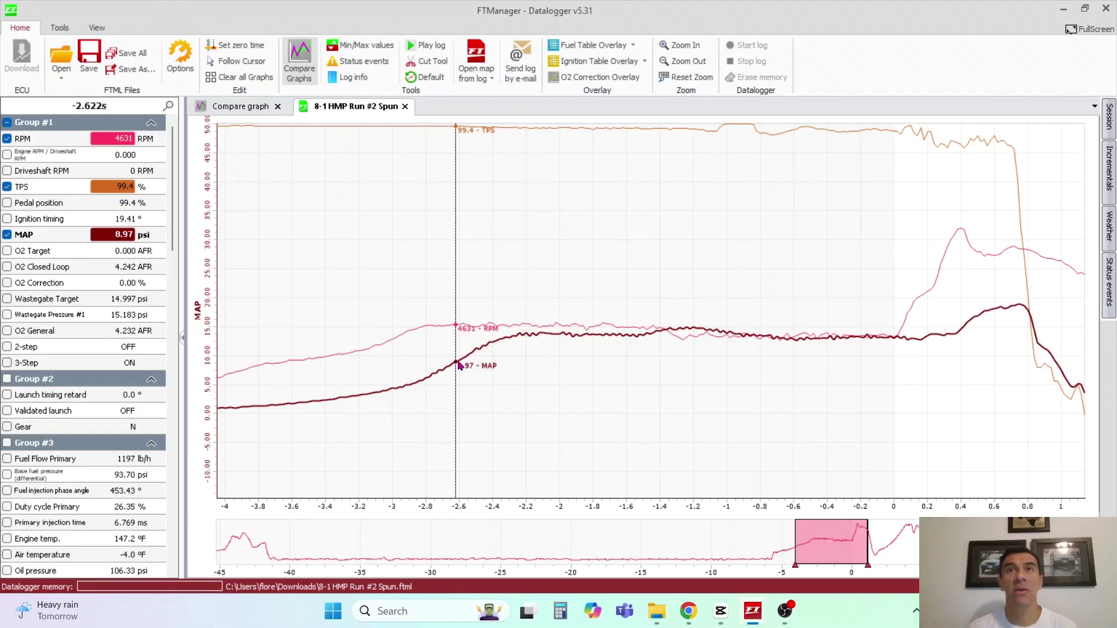
{"action": "left_click", "coordinate": [500, 356]}
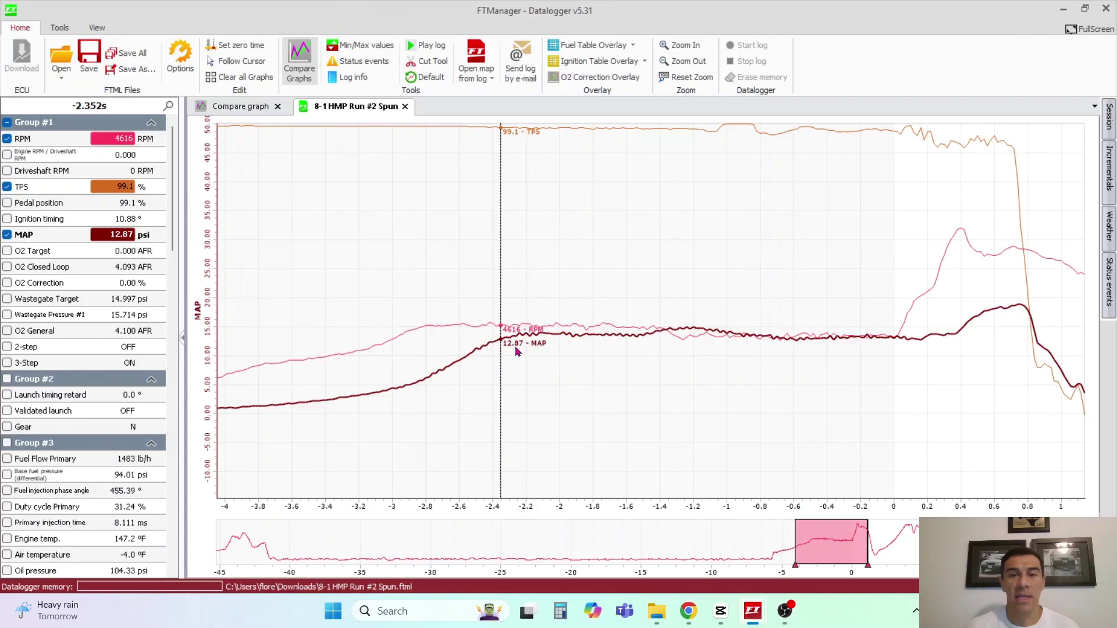
{"action": "left_click", "coordinate": [516, 350]}
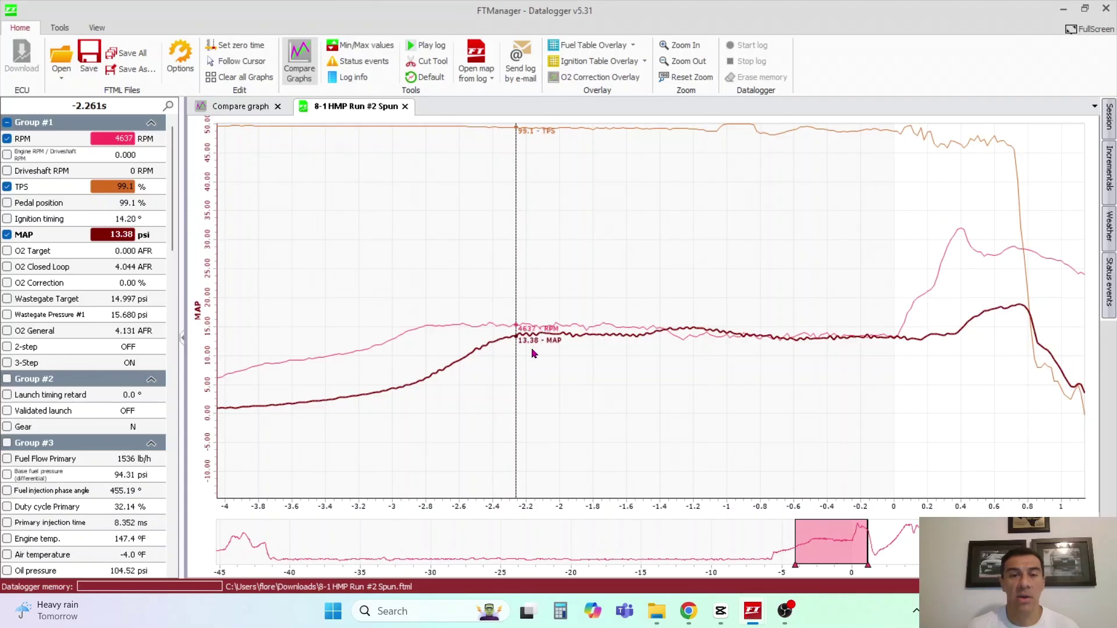
{"action": "left_click", "coordinate": [7, 363]}
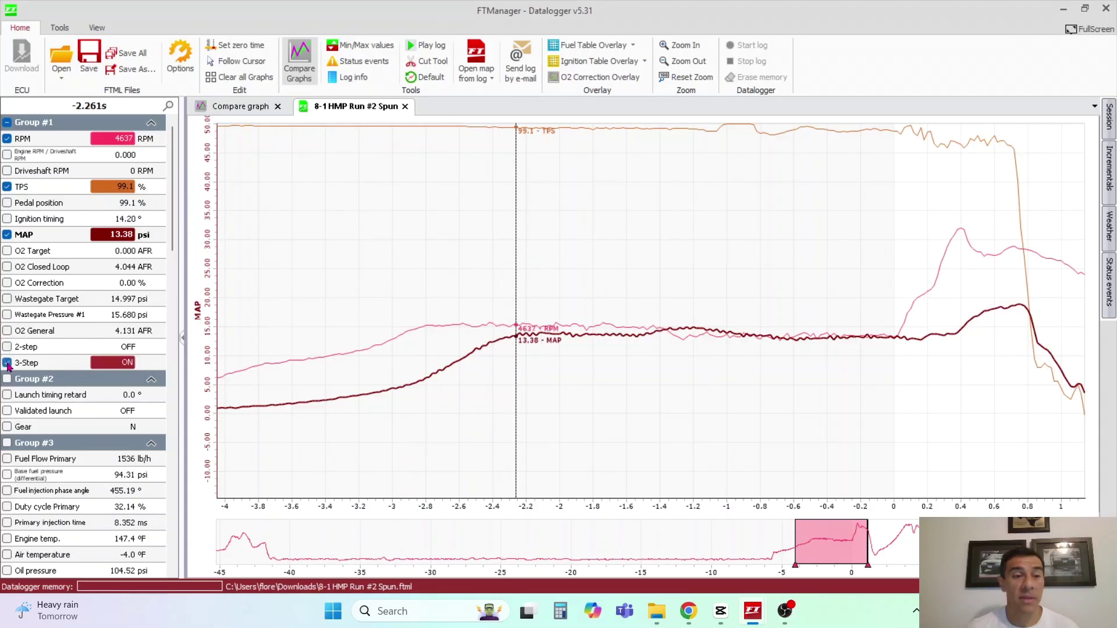
{"action": "left_click", "coordinate": [92, 367]}
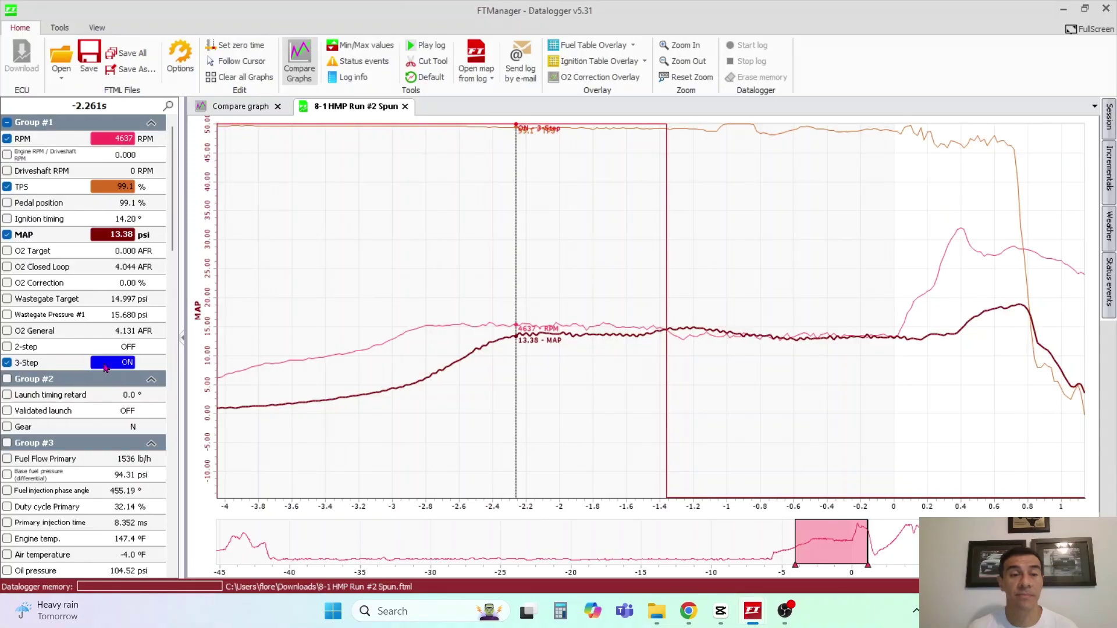
{"action": "left_click", "coordinate": [7, 348]}
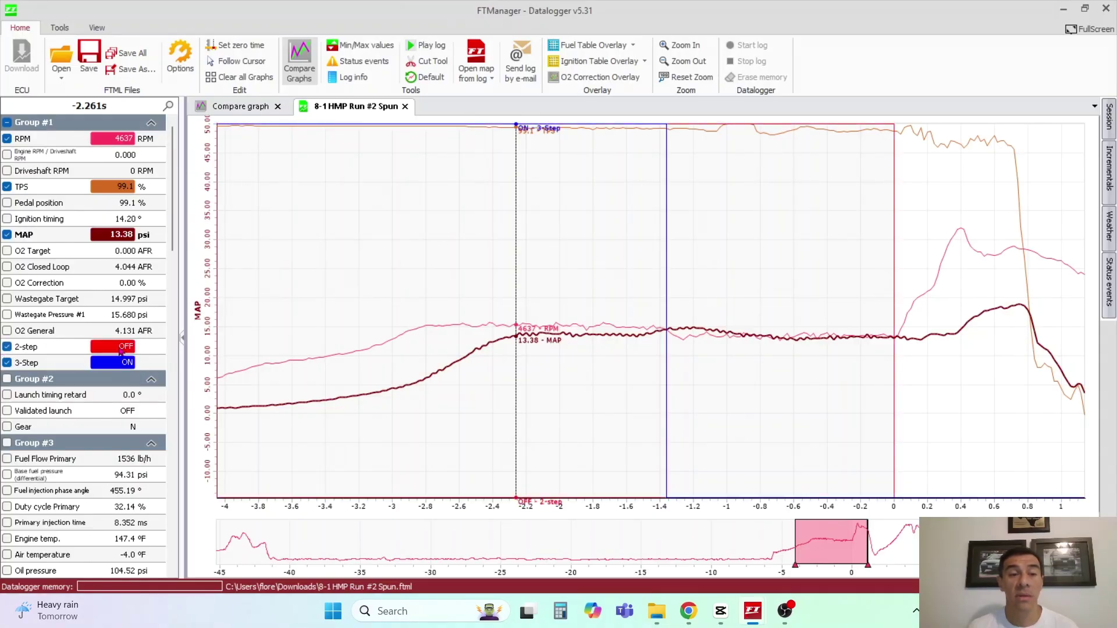
Make RPM the axis channel and step the cursor along the launch from -1.42 s to -0.421 s.
{"action": "left_click", "coordinate": [657, 223]}
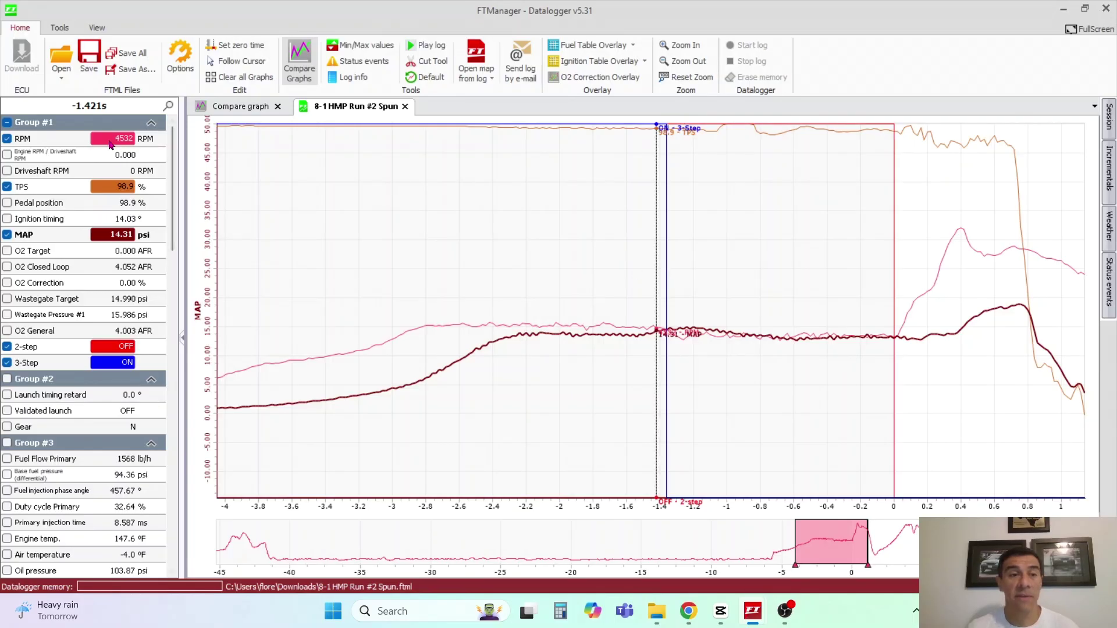
{"action": "left_click", "coordinate": [113, 142]}
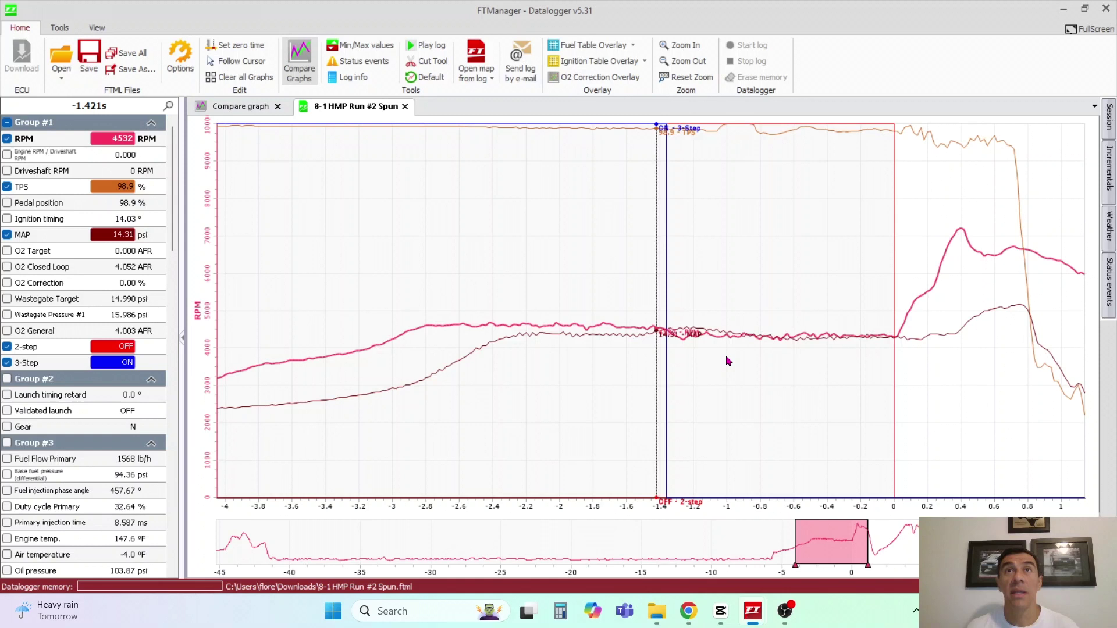
{"action": "key", "text": "Right"}
{"action": "key", "text": "Right"}
{"action": "key", "text": "Right"}
{"action": "key", "text": "Right"}
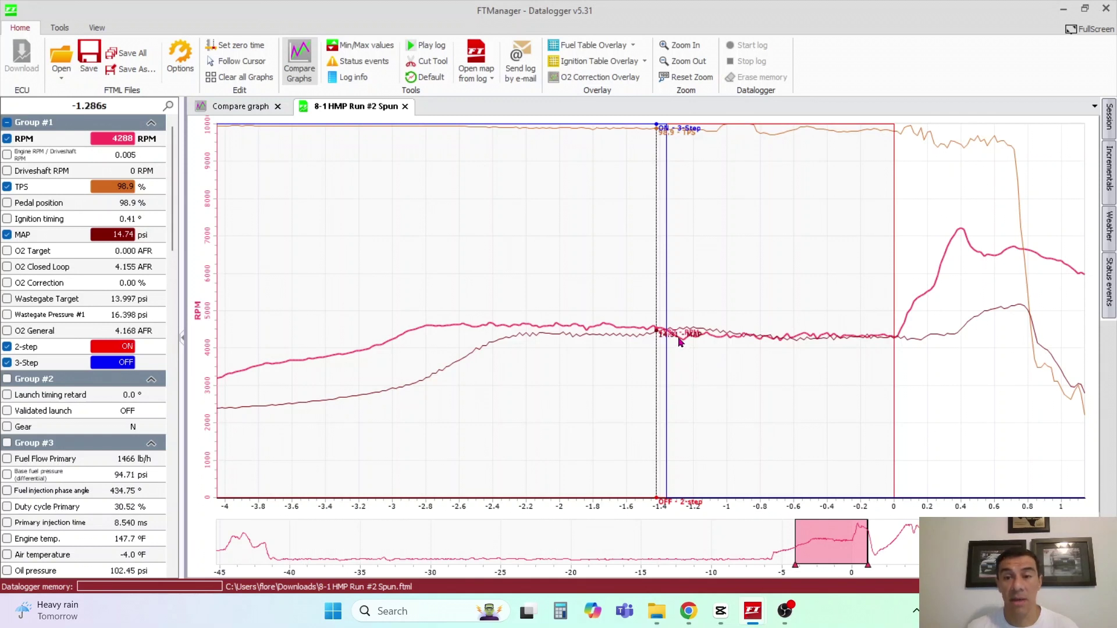
{"action": "left_click", "coordinate": [768, 356]}
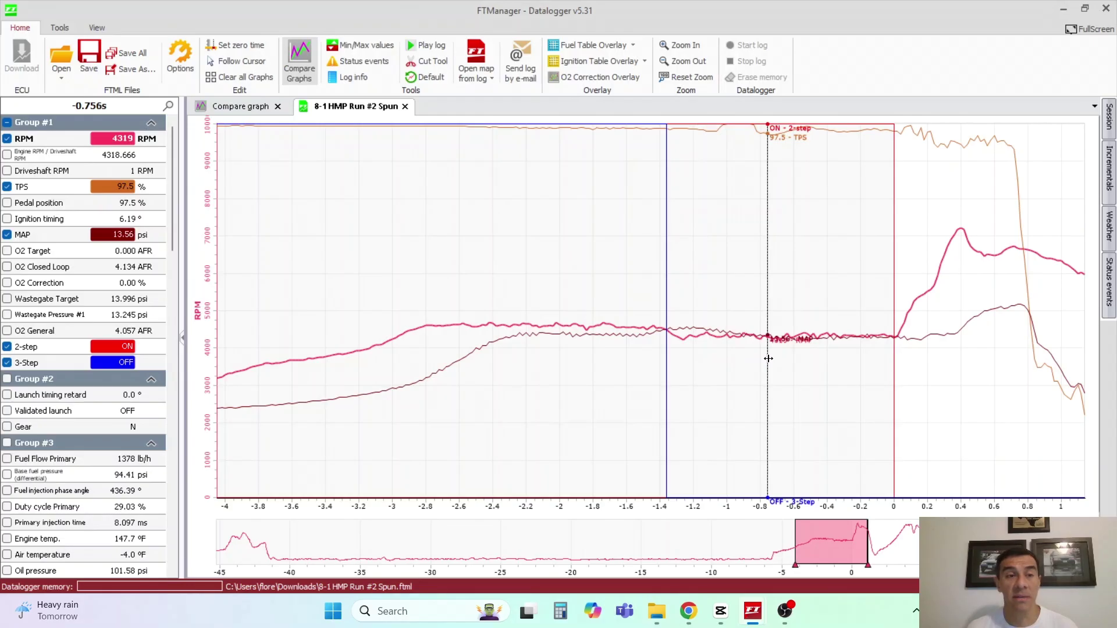
{"action": "left_click_drag", "start_coordinate": [788, 366], "coordinate": [823, 363]}
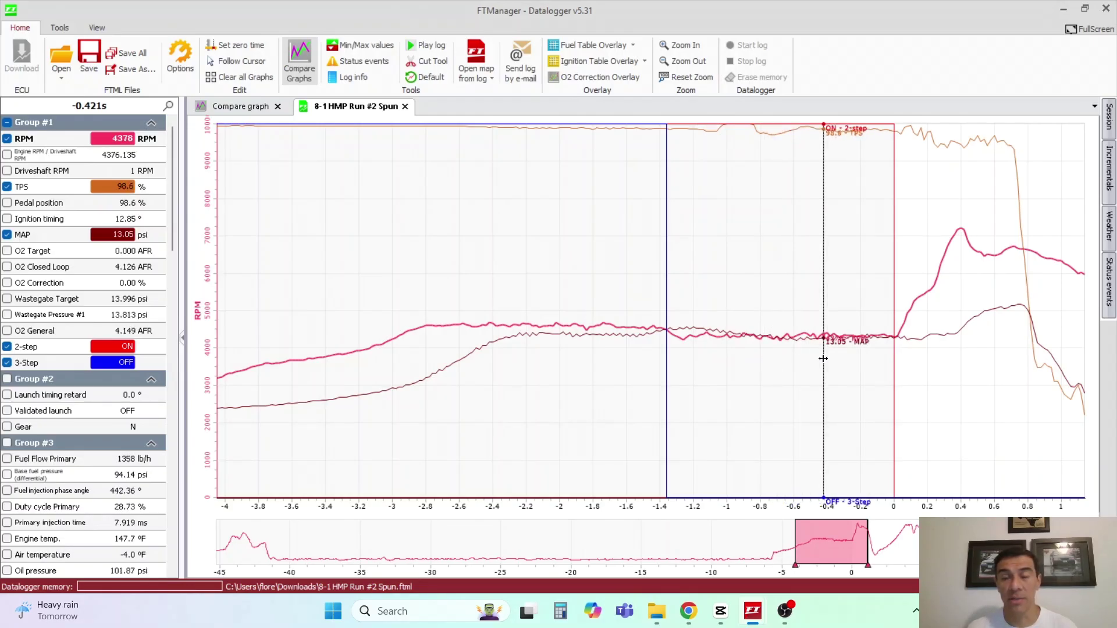
{"action": "left_click", "coordinate": [752, 611]}
{"action": "left_click", "coordinate": [675, 544]}
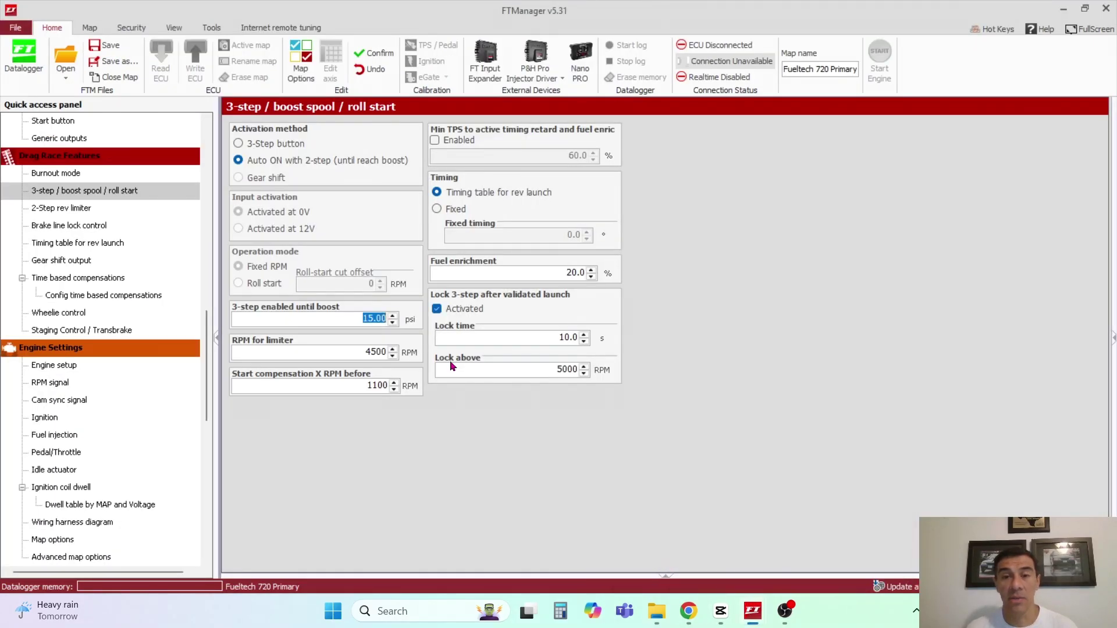
{"action": "left_click", "coordinate": [77, 210]}
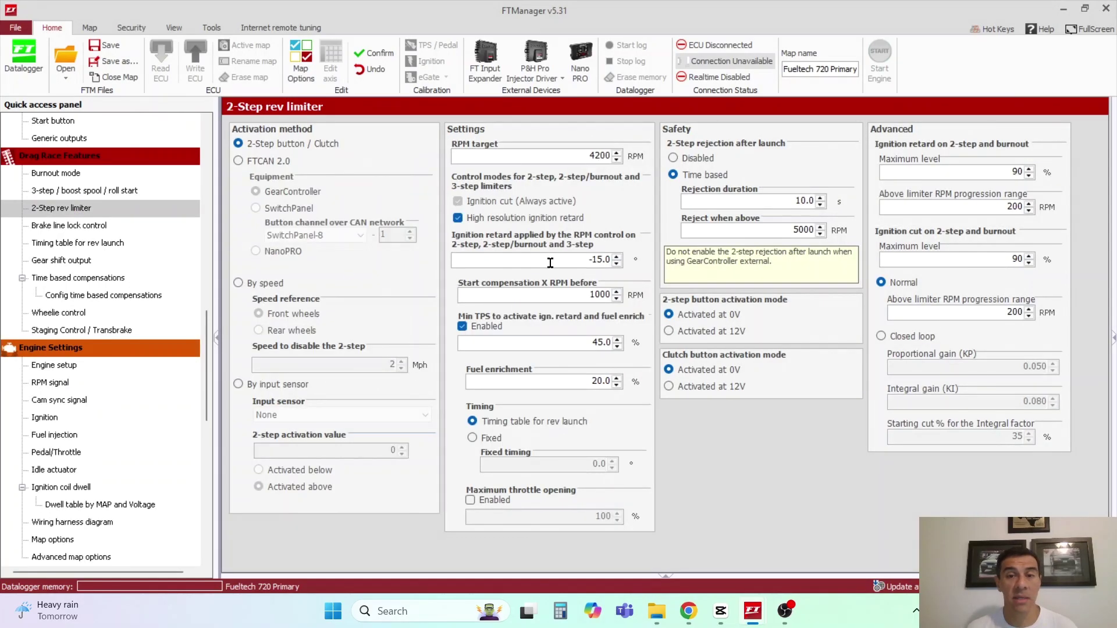
{"action": "double_click", "coordinate": [566, 154]}
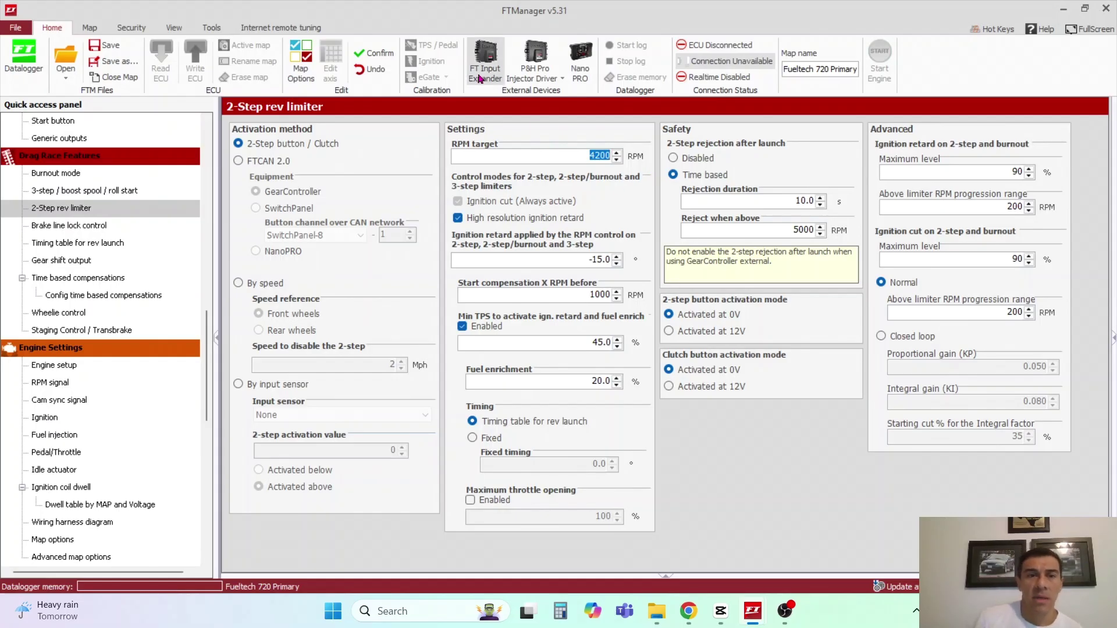
{"action": "left_click", "coordinate": [105, 191]}
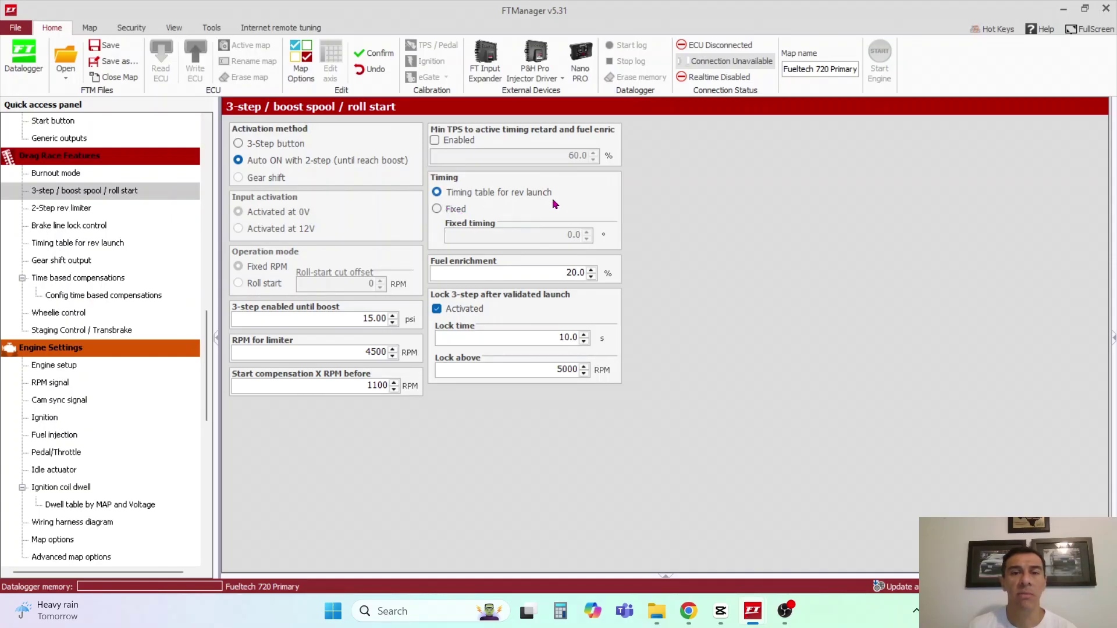
{"action": "left_click", "coordinate": [437, 210]}
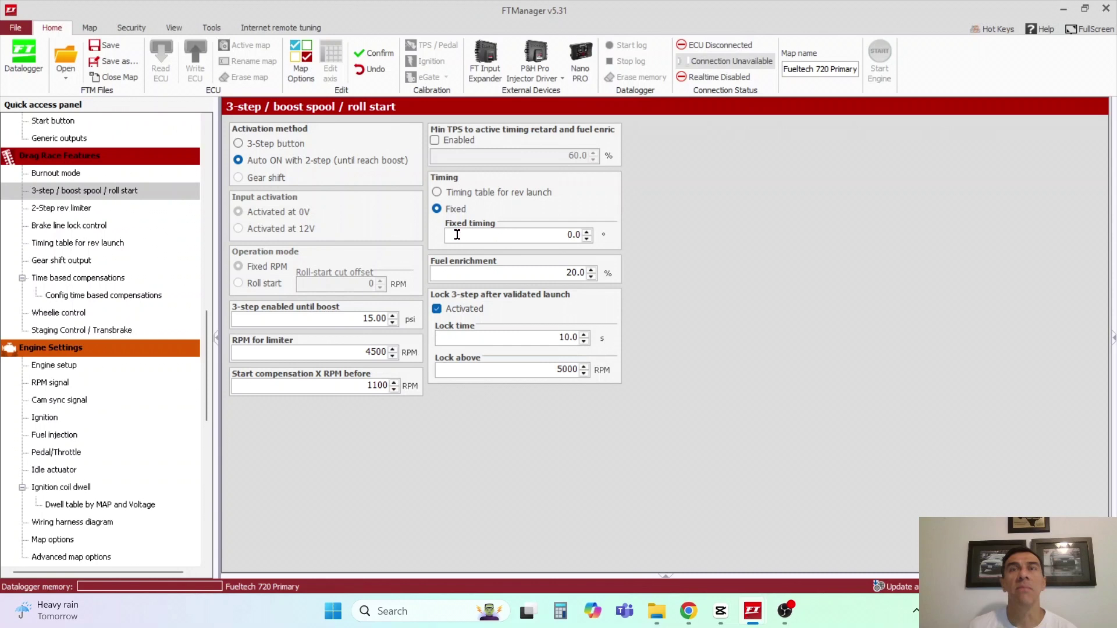
{"action": "left_click", "coordinate": [437, 194]}
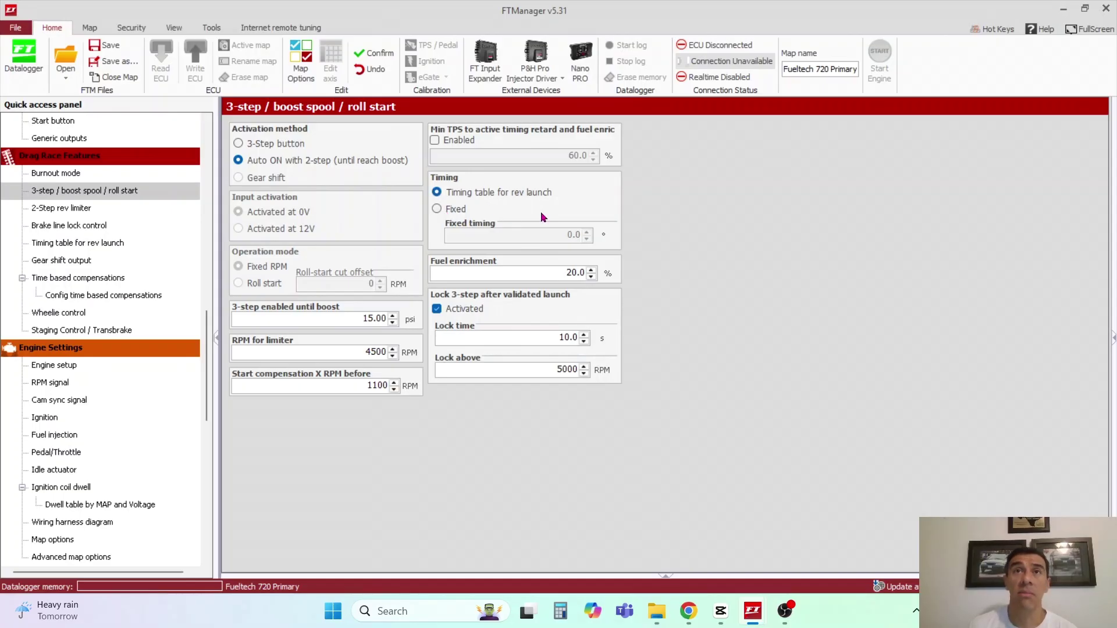
Open the rev-launch timing table and rotate its 3-D surface to see it from another angle.
{"action": "left_click", "coordinate": [93, 248]}
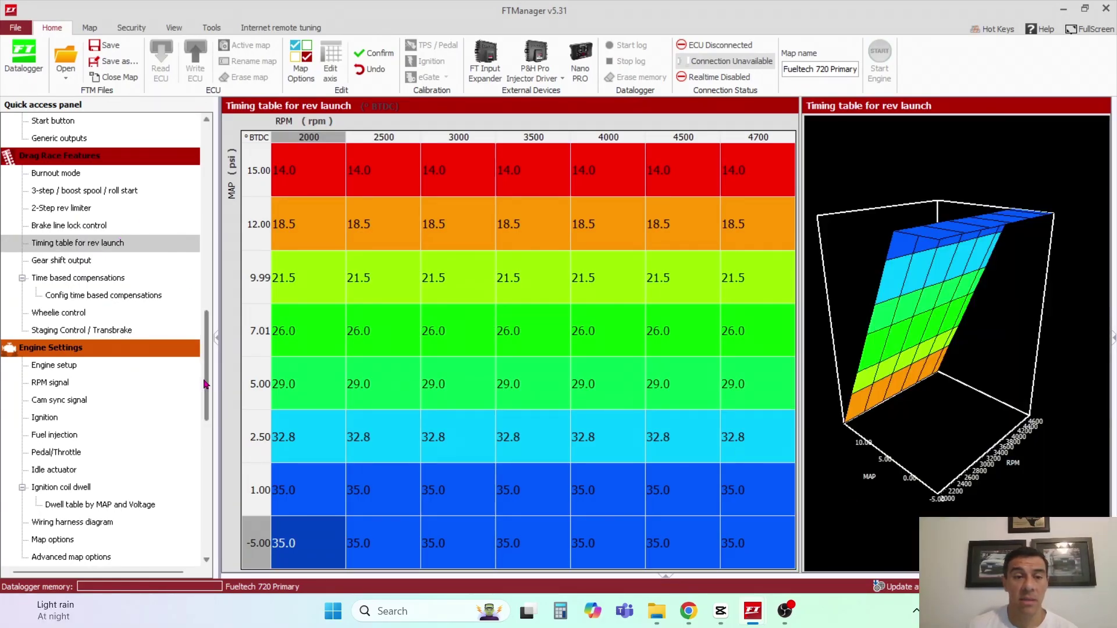
{"action": "left_click_drag", "start_coordinate": [205, 386], "coordinate": [205, 238]}
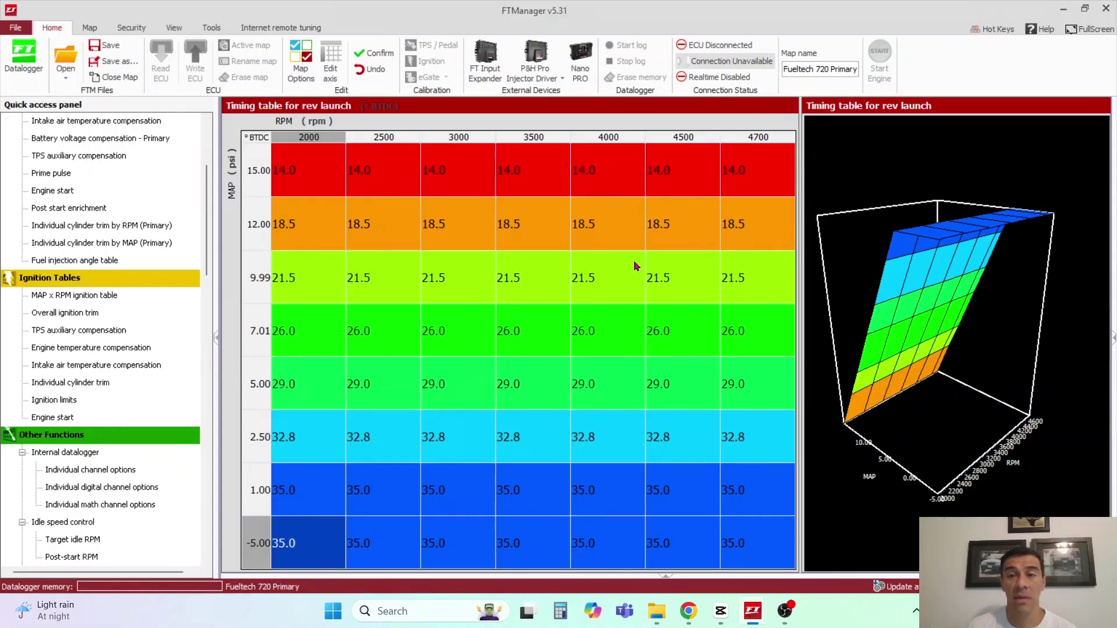
{"action": "left_click_drag", "start_coordinate": [908, 250], "coordinate": [906, 425]}
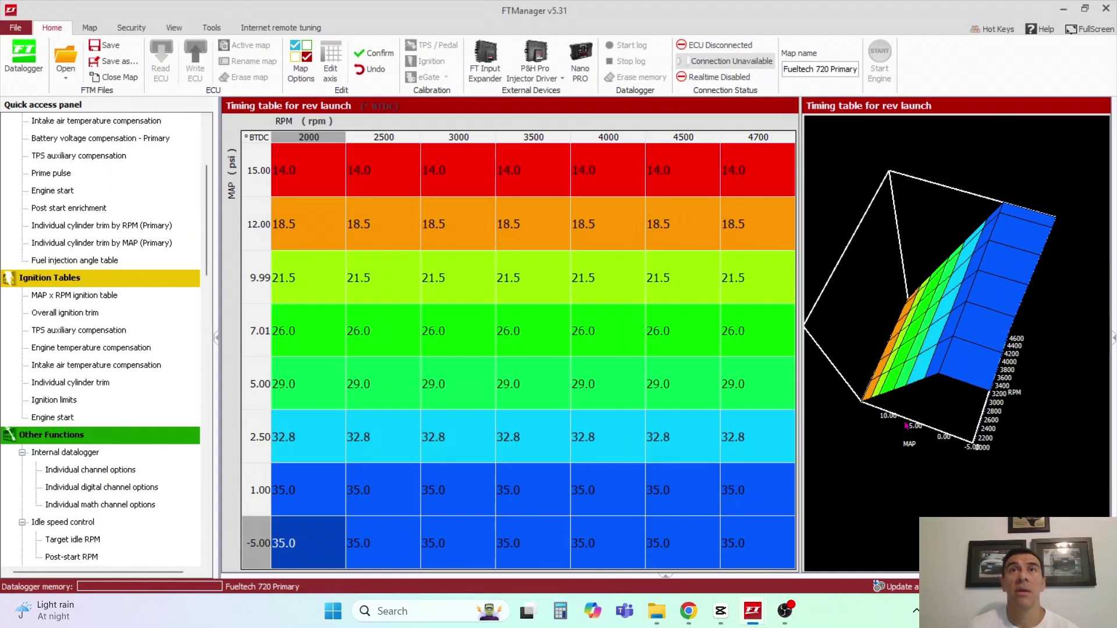
{"action": "left_click_drag", "start_coordinate": [963, 283], "coordinate": [964, 359]}
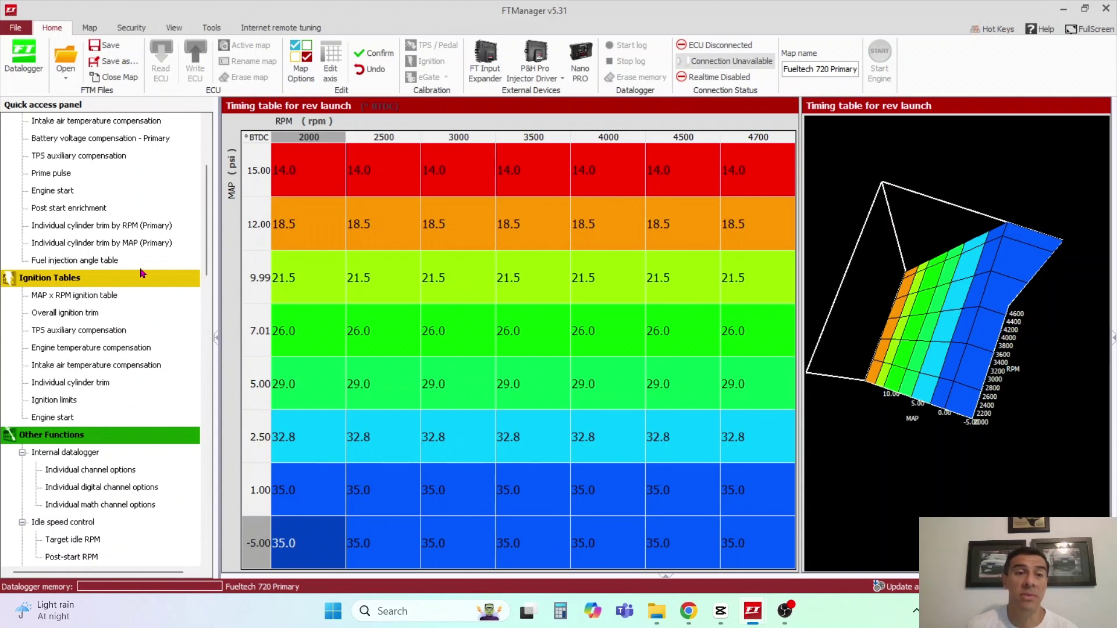
{"action": "left_click_drag", "start_coordinate": [208, 260], "coordinate": [208, 384]}
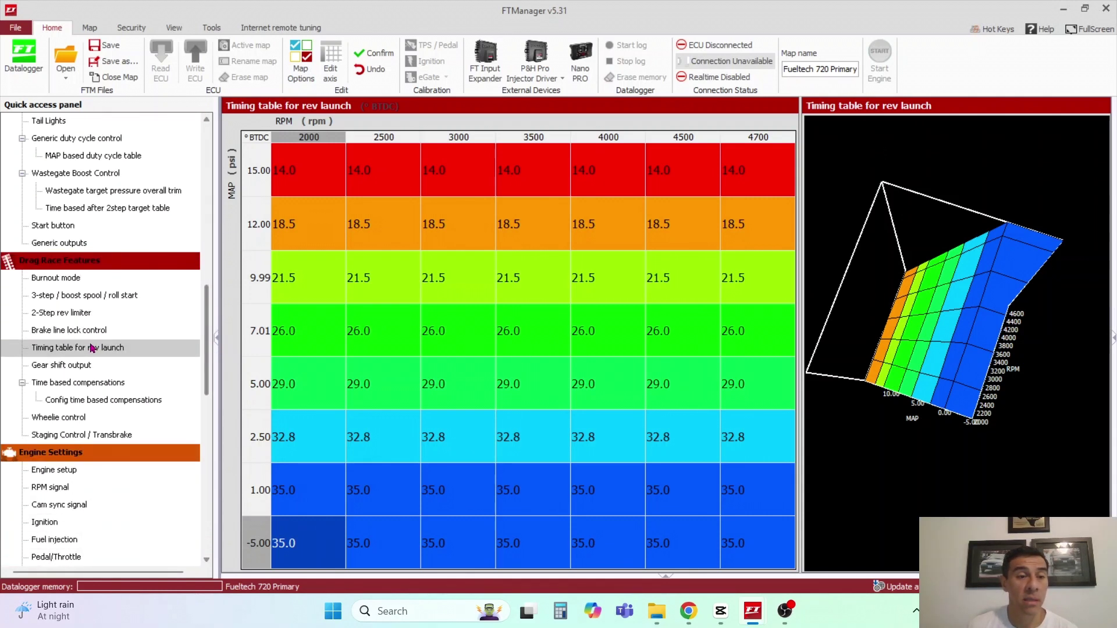
Check the 2-Step rev limiter's -15.0 ignition retard, then return to the 3-step / boost spool / roll start page.
{"action": "left_click", "coordinate": [89, 313]}
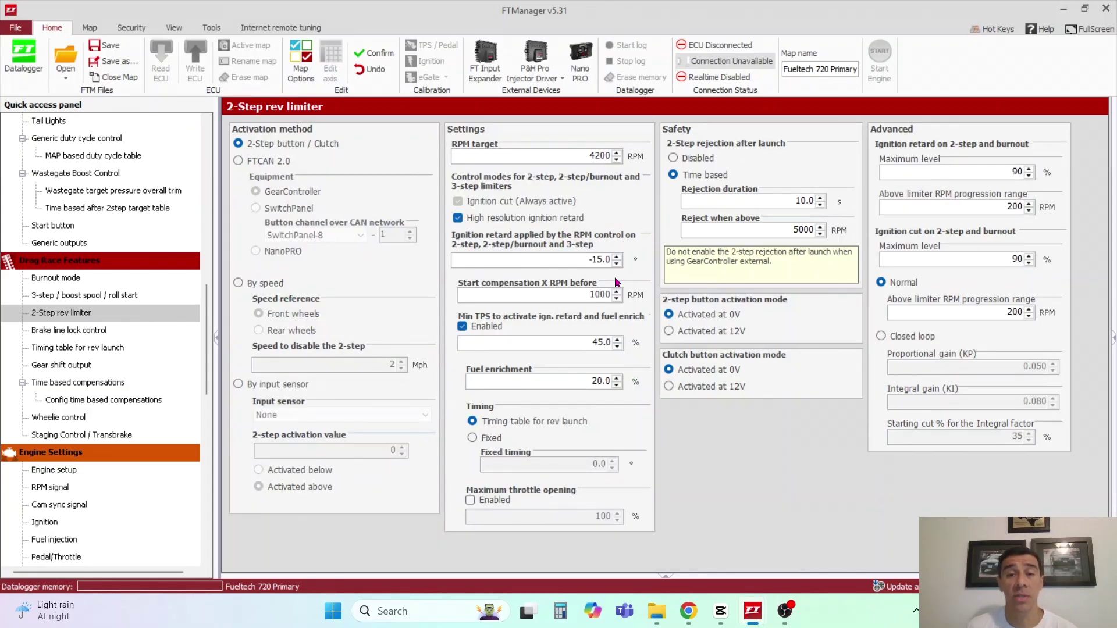
{"action": "left_click_drag", "start_coordinate": [582, 260], "coordinate": [618, 261]}
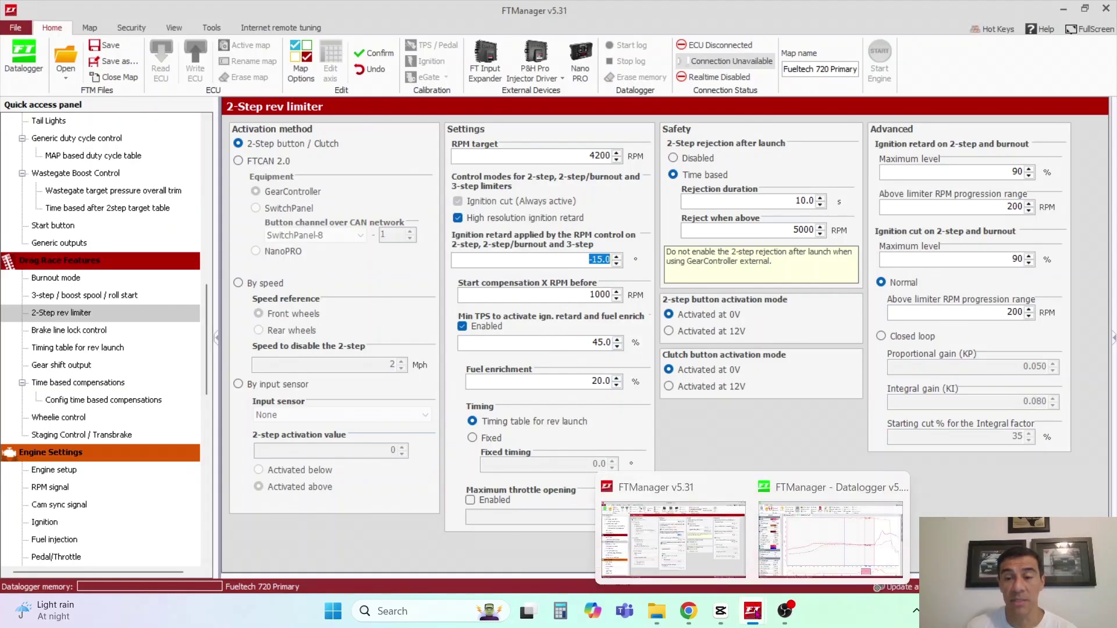
{"action": "left_click", "coordinate": [134, 296]}
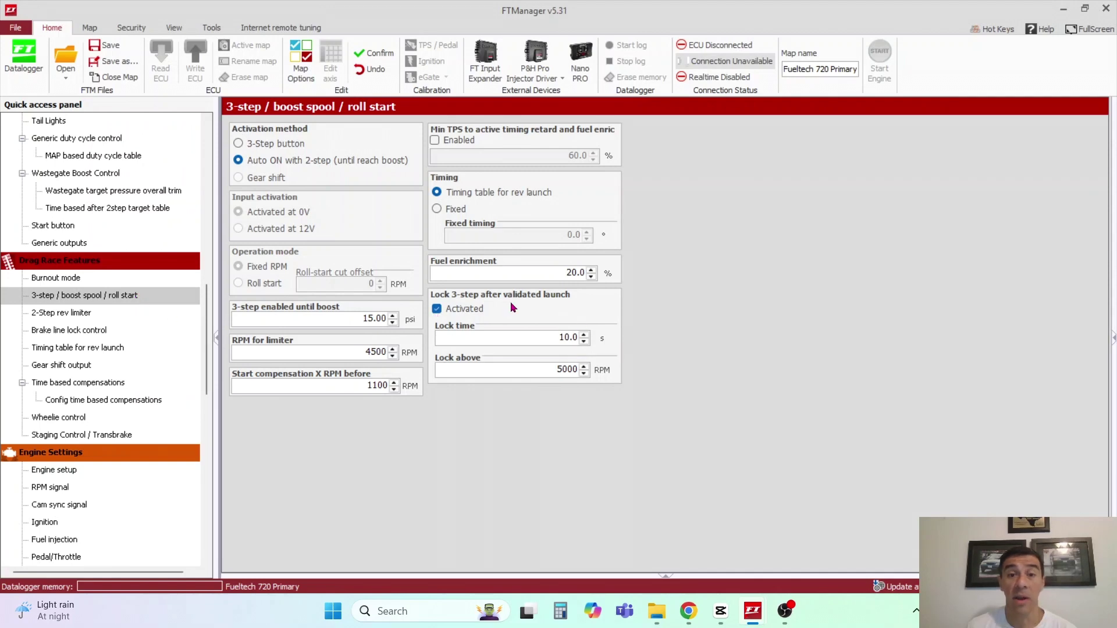
Highlight the 20.0 % fuel enrichment on the 3-step page and again on the 2-Step rev limiter page.
{"action": "left_click_drag", "start_coordinate": [501, 273], "coordinate": [619, 285]}
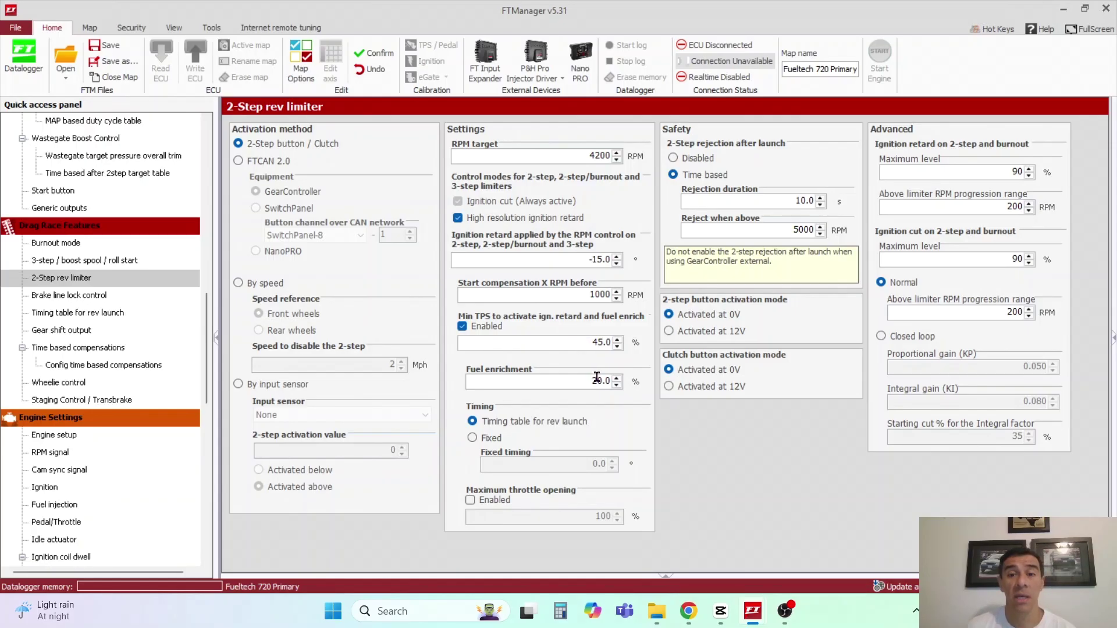
{"action": "left_click_drag", "start_coordinate": [588, 380], "coordinate": [627, 383]}
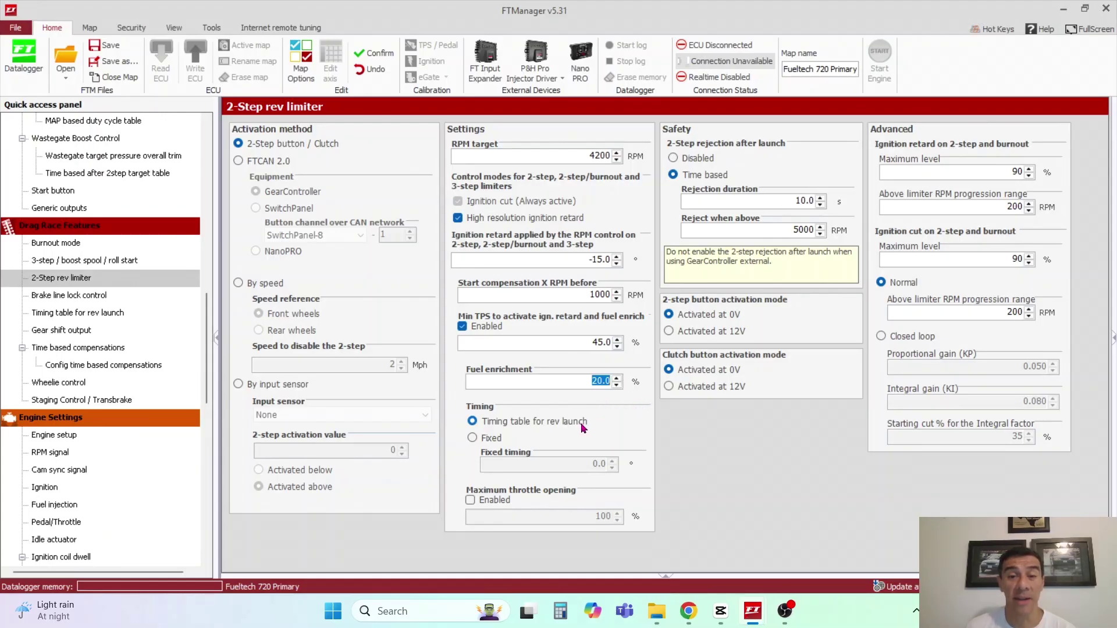
Check the 3-step 10.0 s lock time and 5000 RPM lock-above value, then reopen 2-Step rev limiter.
{"action": "left_click", "coordinate": [132, 261]}
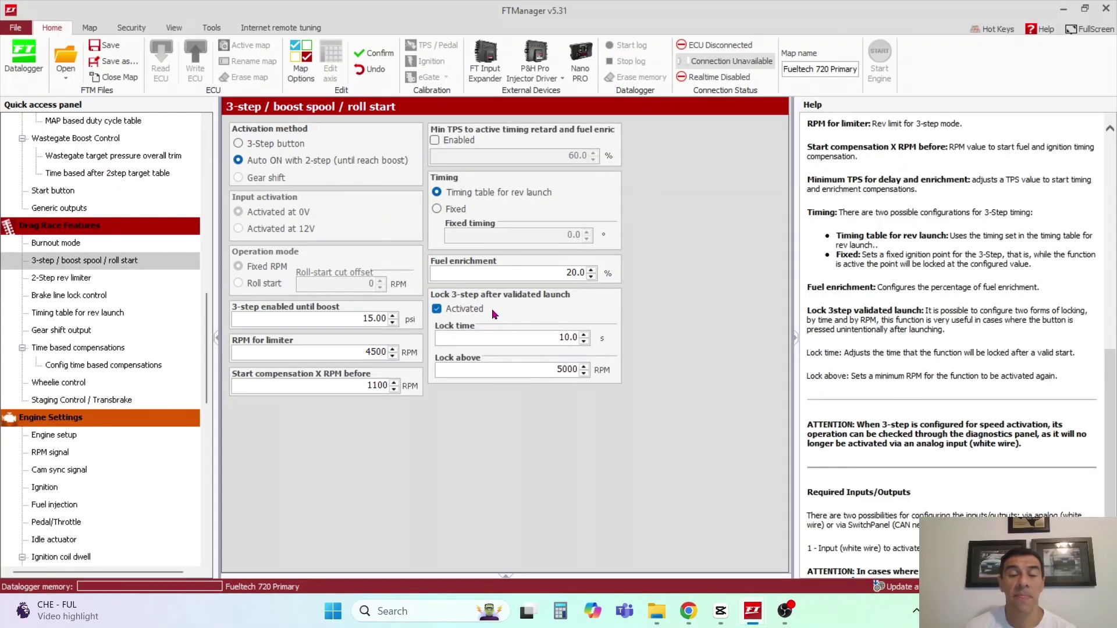
{"action": "double_click", "coordinate": [576, 340]}
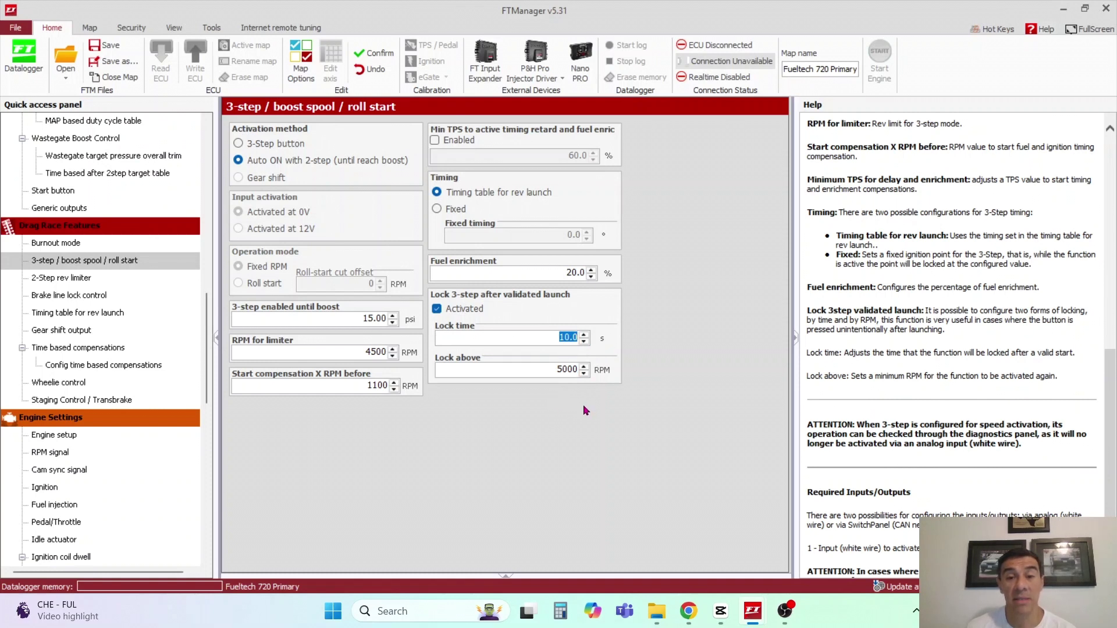
{"action": "double_click", "coordinate": [567, 370]}
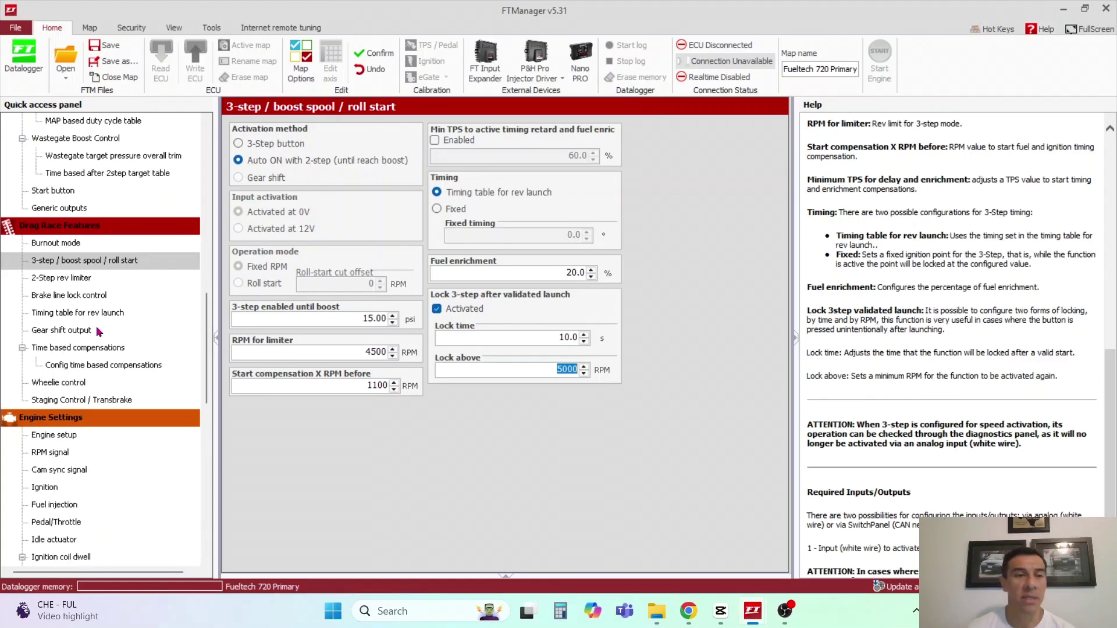
{"action": "left_click", "coordinate": [83, 284]}
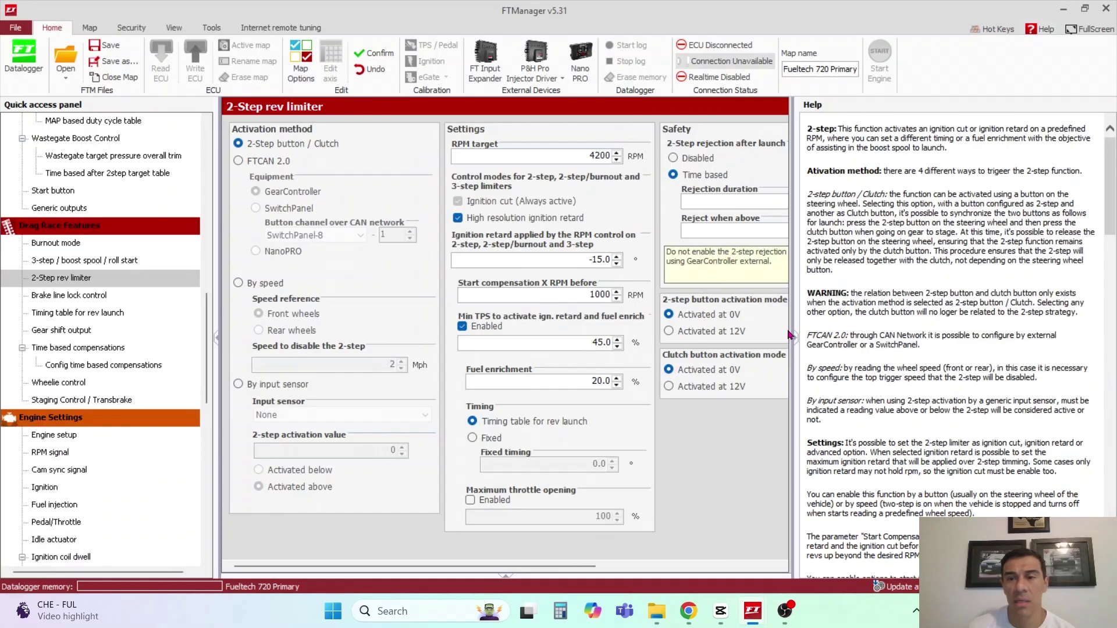
Hide the help text and check the 90 maximum levels, -15.0 retard and 200 RPM progression ranges.
{"action": "left_click", "coordinate": [794, 338]}
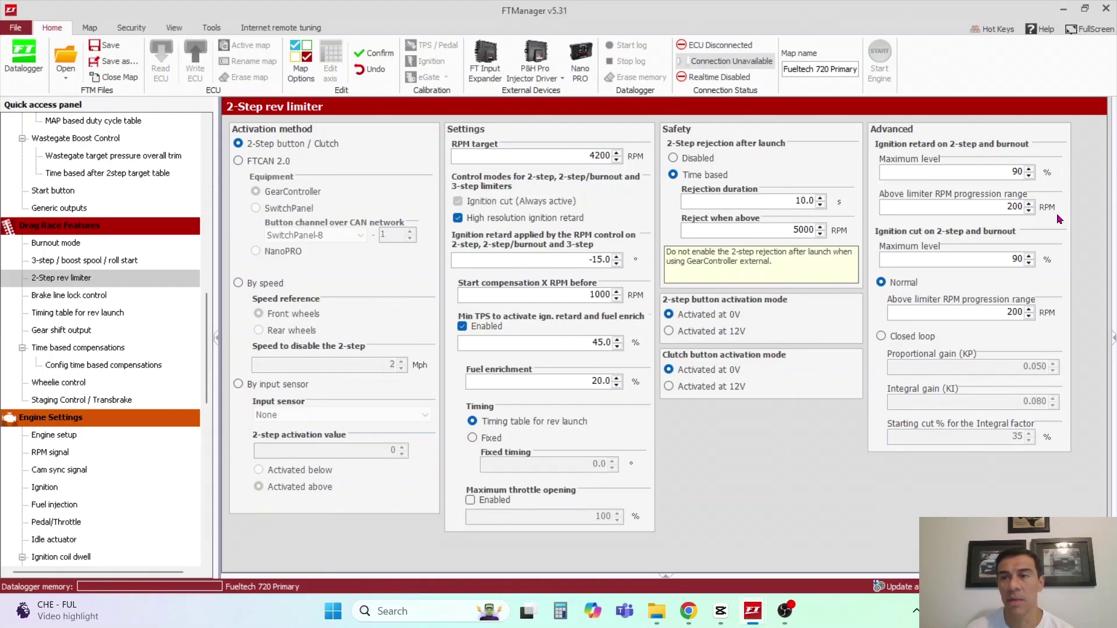
{"action": "key", "text": "Tab"}
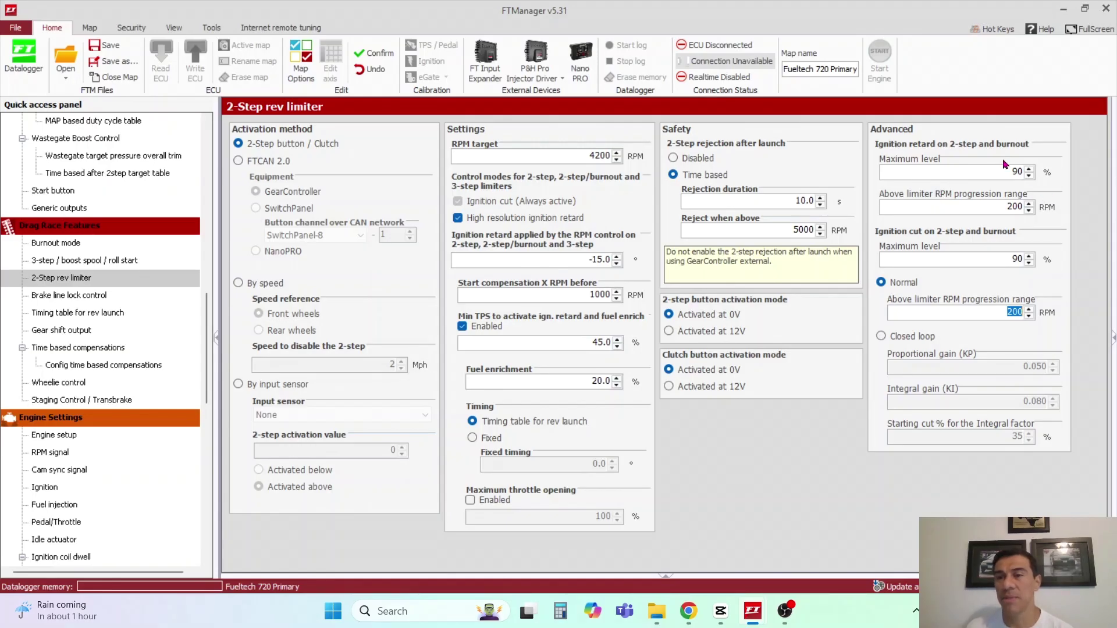
{"action": "double_click", "coordinate": [1013, 171]}
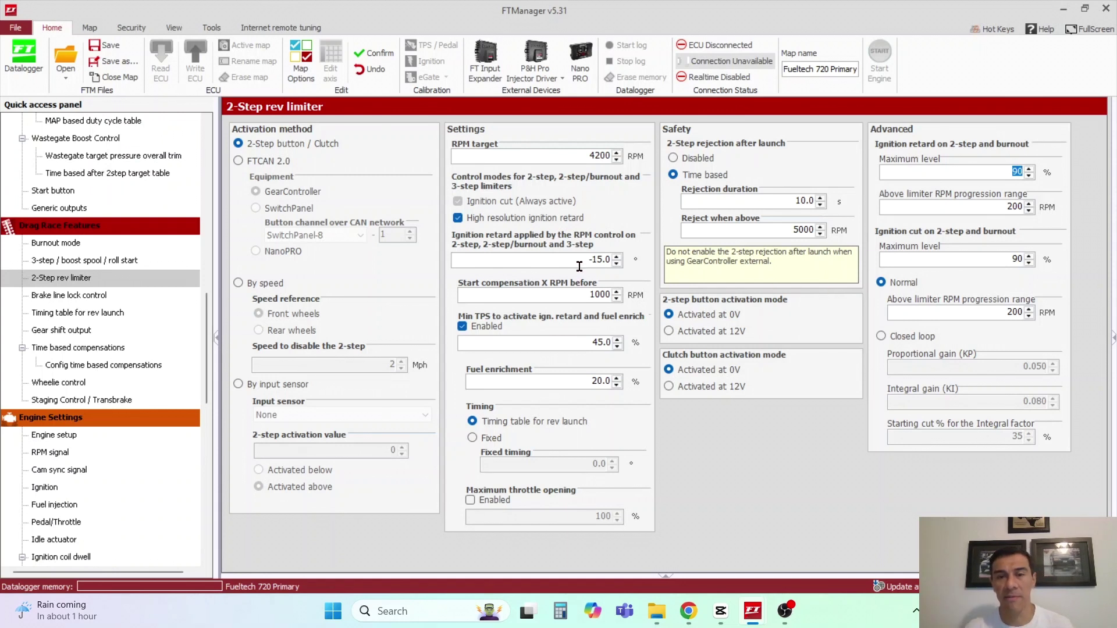
{"action": "left_click_drag", "start_coordinate": [586, 260], "coordinate": [622, 267]}
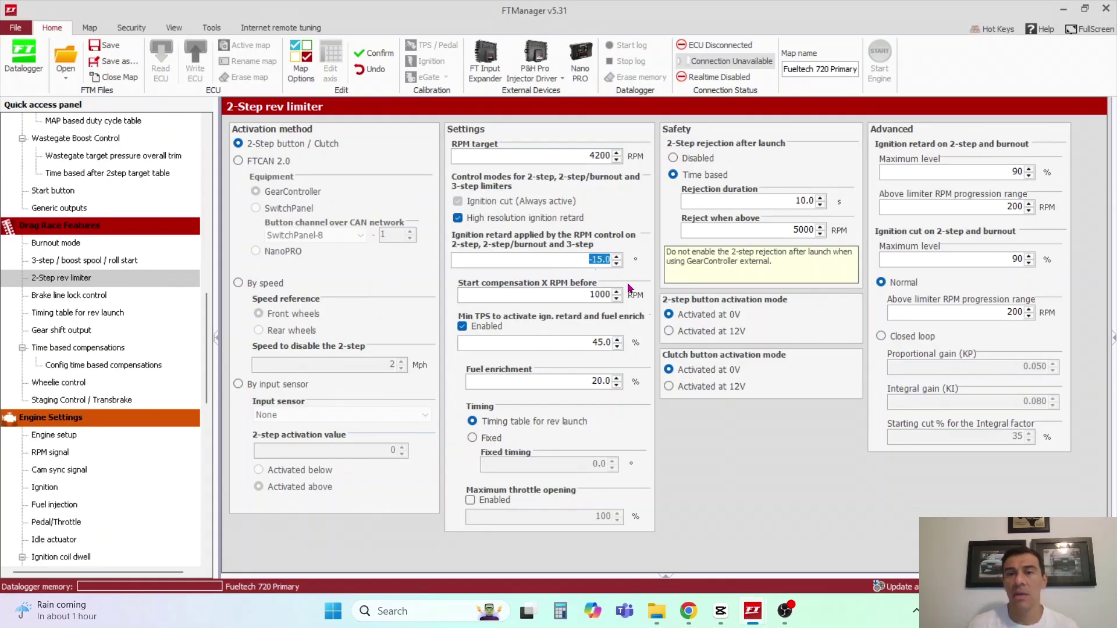
{"action": "left_click", "coordinate": [1007, 209]}
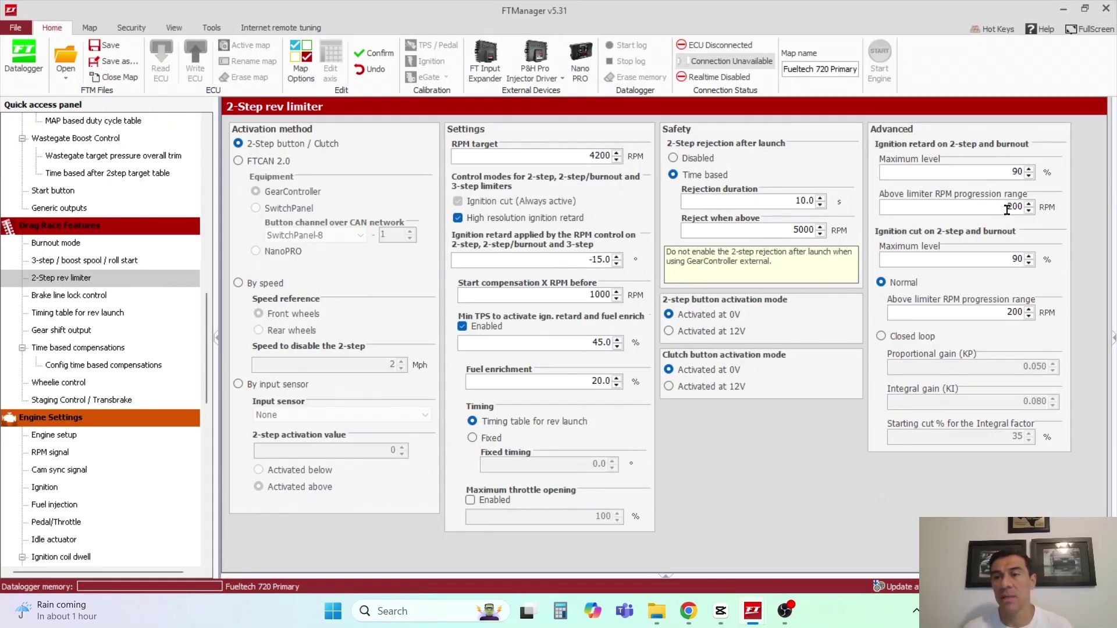
{"action": "left_click_drag", "start_coordinate": [1007, 208], "coordinate": [1055, 211]}
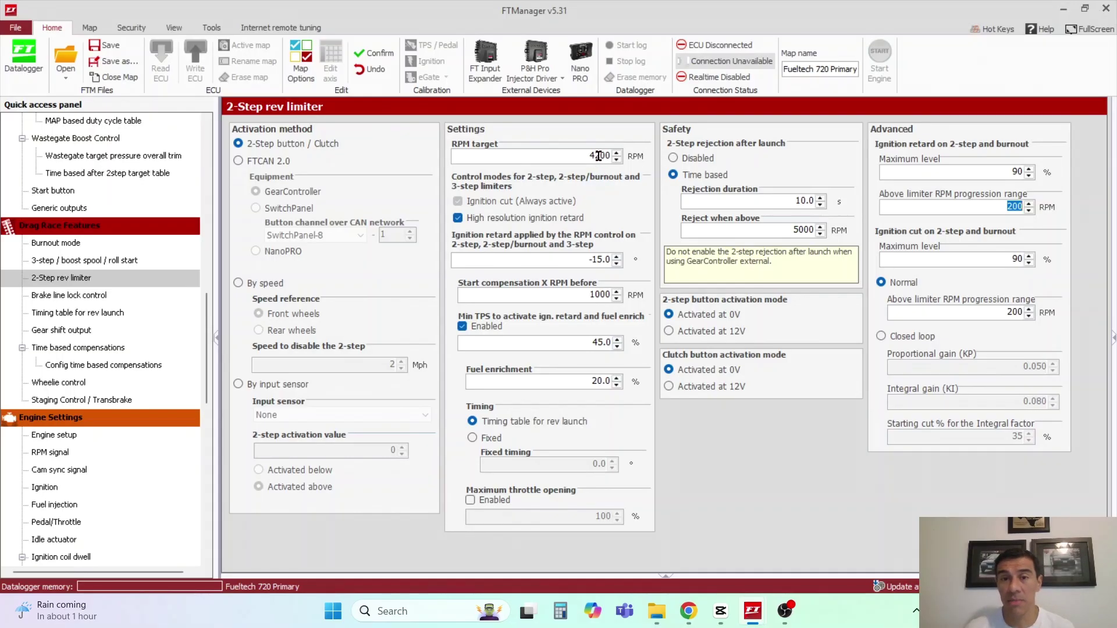
Highlight the 4200 RPM target, -15.0 retard, and the ignition cut's 200 progression range and 90 maximum level.
{"action": "left_click_drag", "start_coordinate": [598, 157], "coordinate": [612, 158]}
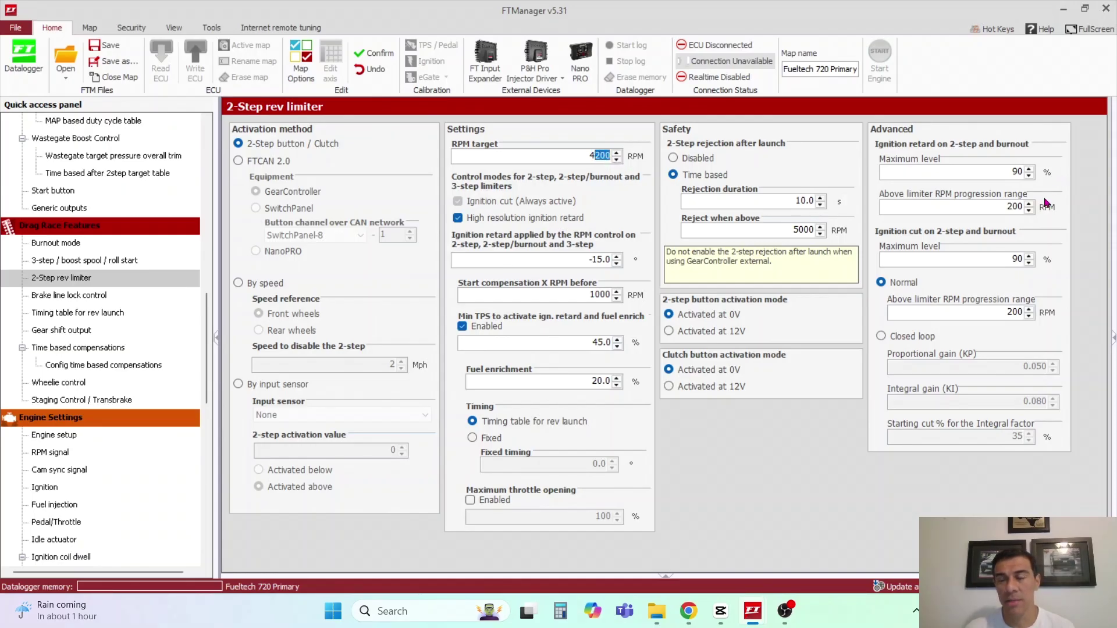
{"action": "key", "text": "Tab"}
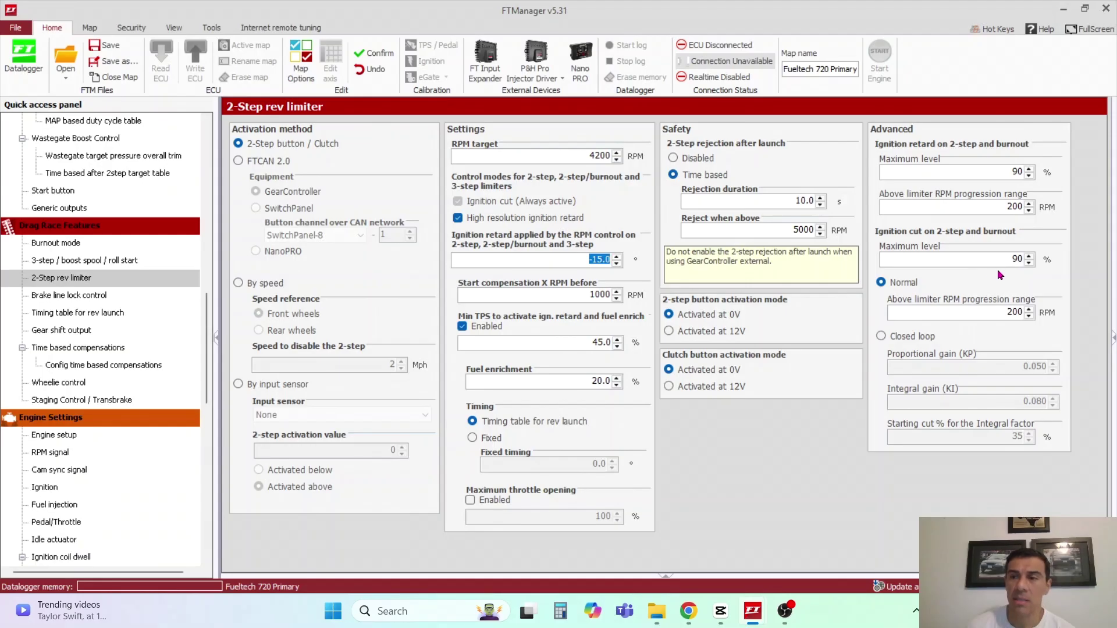
{"action": "double_click", "coordinate": [1003, 314]}
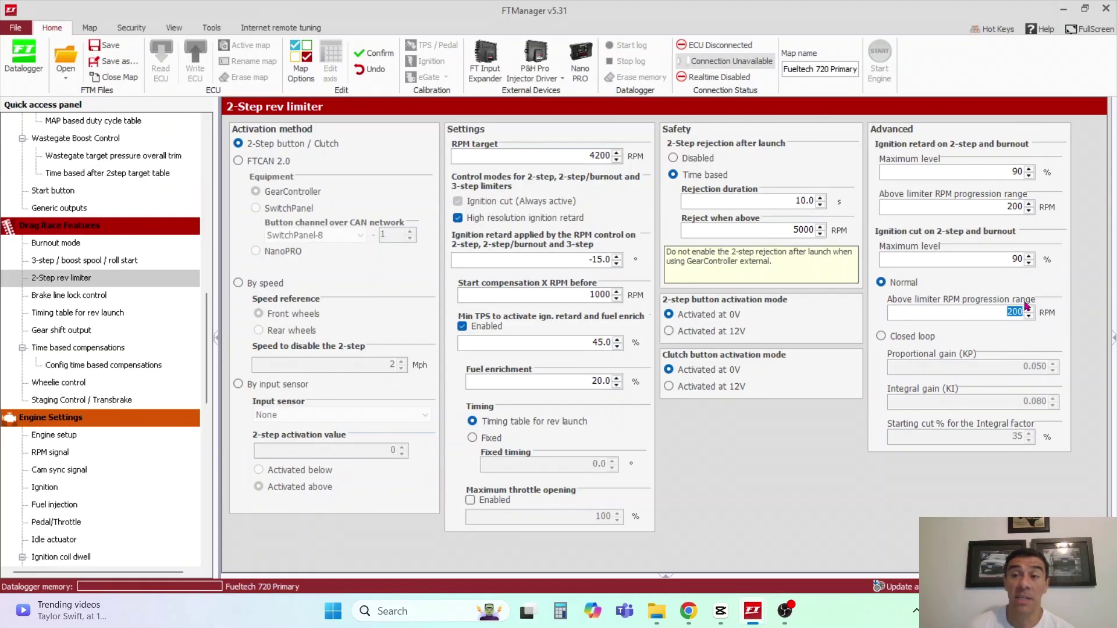
{"action": "double_click", "coordinate": [1009, 259]}
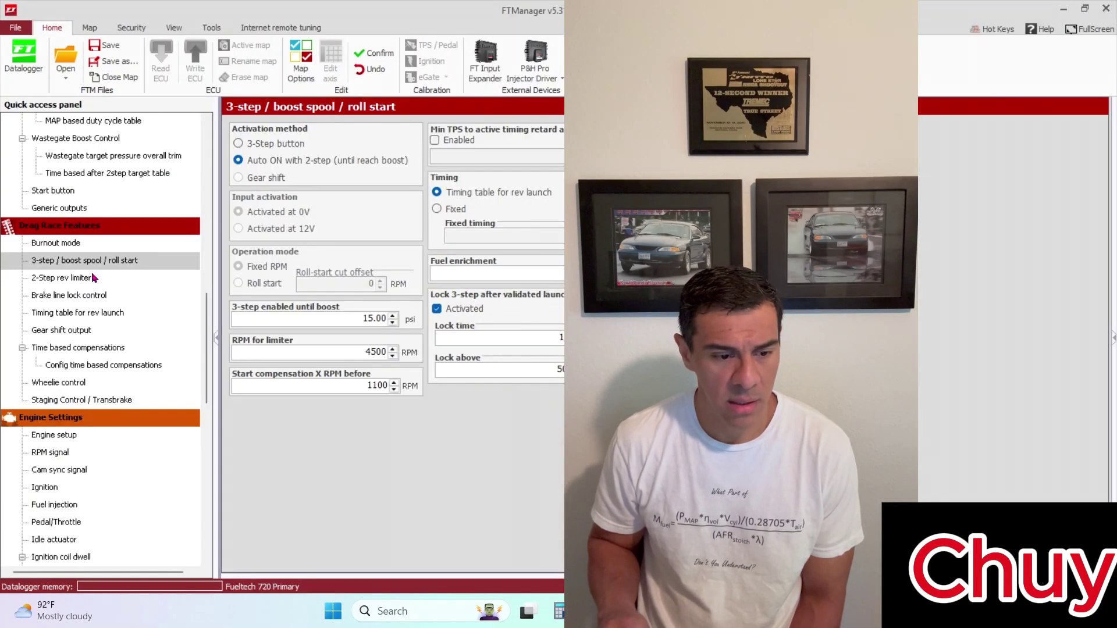
Set the 2-step to activate By speed, disabling it at 1 Mph.
{"action": "left_click", "coordinate": [87, 279]}
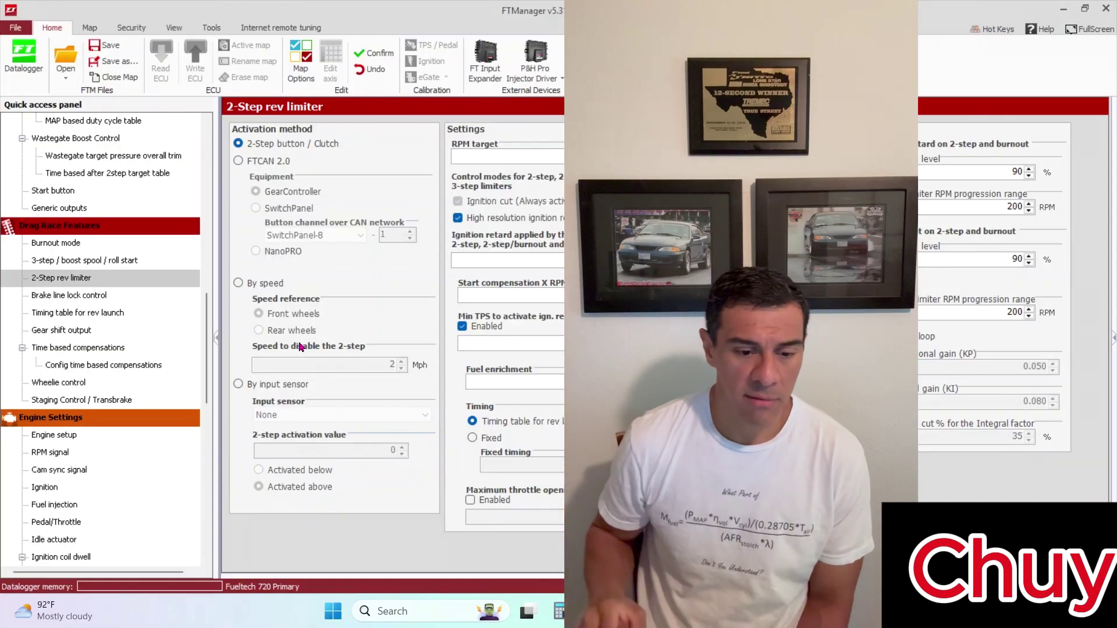
{"action": "left_click", "coordinate": [247, 285]}
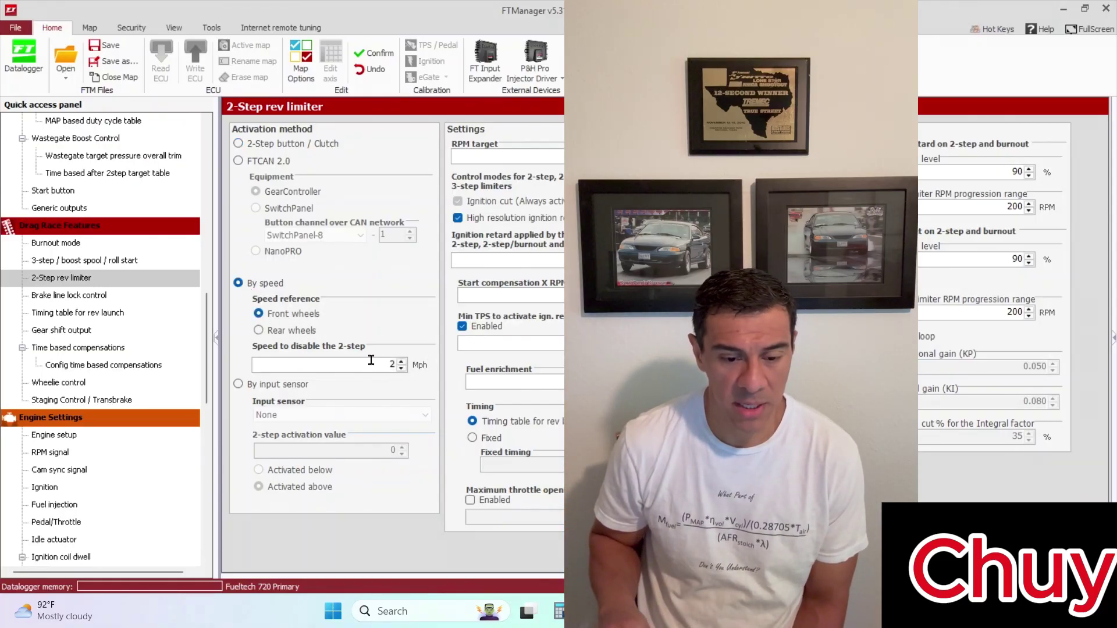
{"action": "type", "text": "1"}
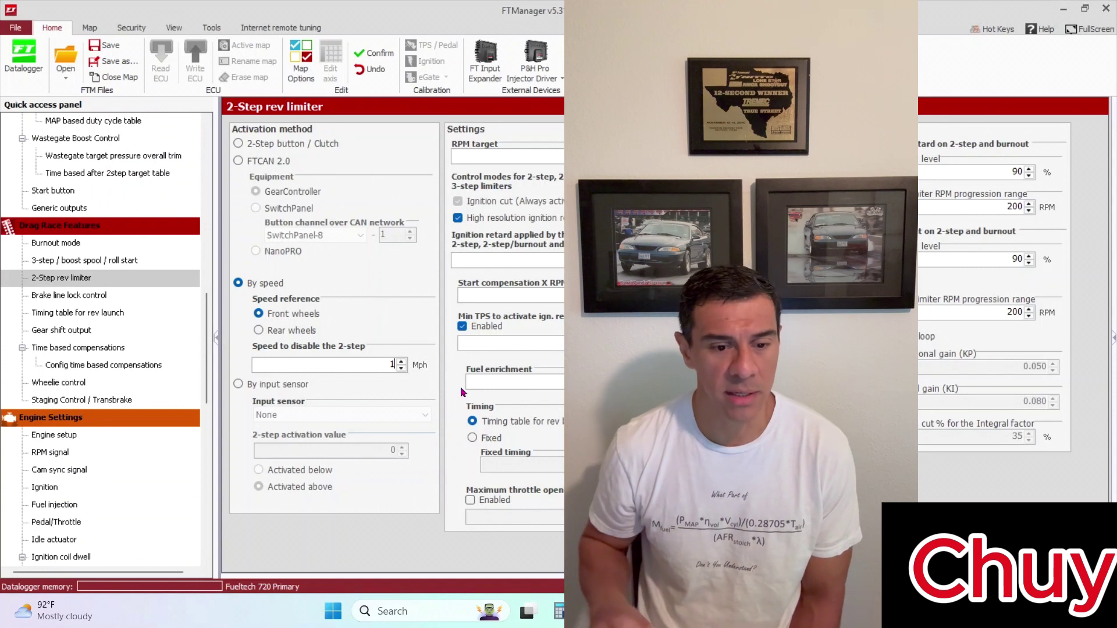
Choose By input sensor activation and browse the sensor list, leaving the sensor at None.
{"action": "left_click", "coordinate": [238, 384]}
{"action": "left_click", "coordinate": [339, 415]}
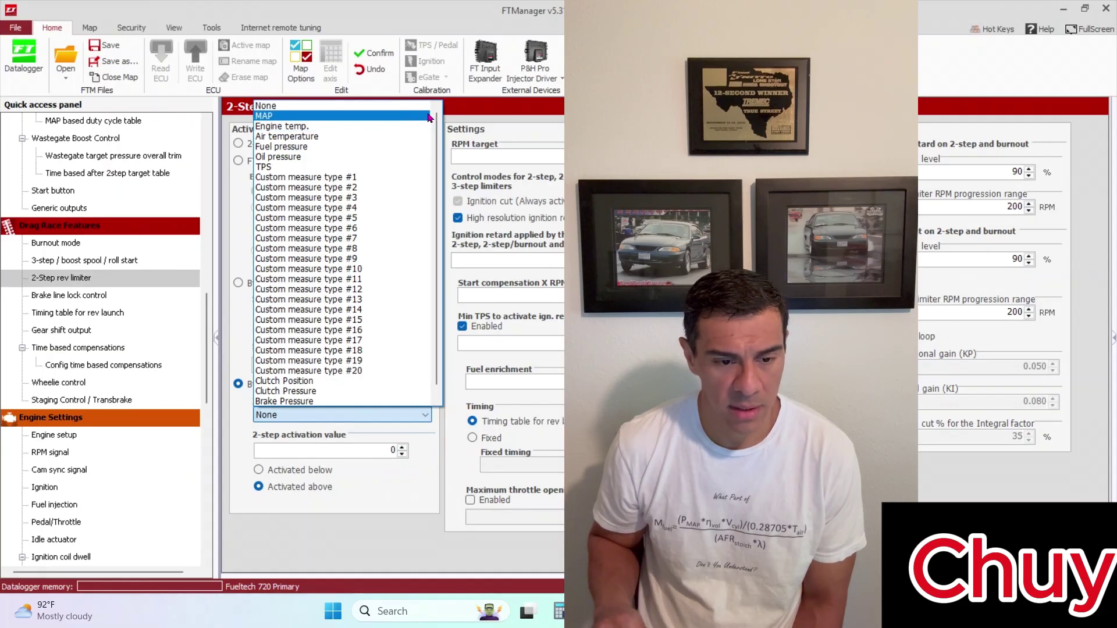
{"action": "scroll", "coordinate": [439, 197], "scroll_direction": "down", "scroll_amount": 1}
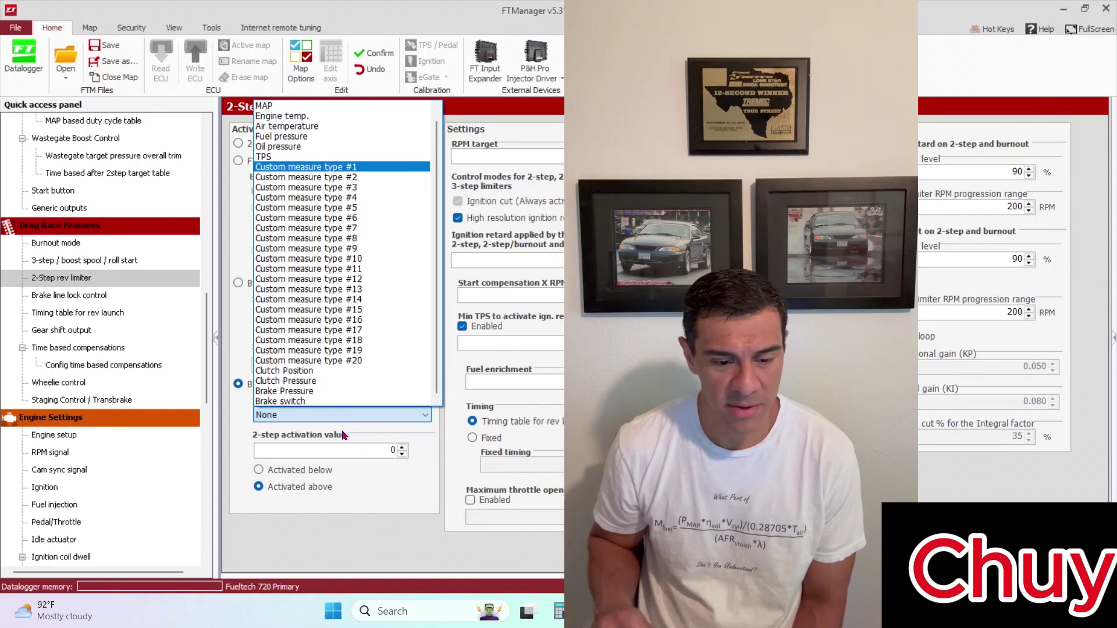
{"action": "left_click", "coordinate": [376, 502]}
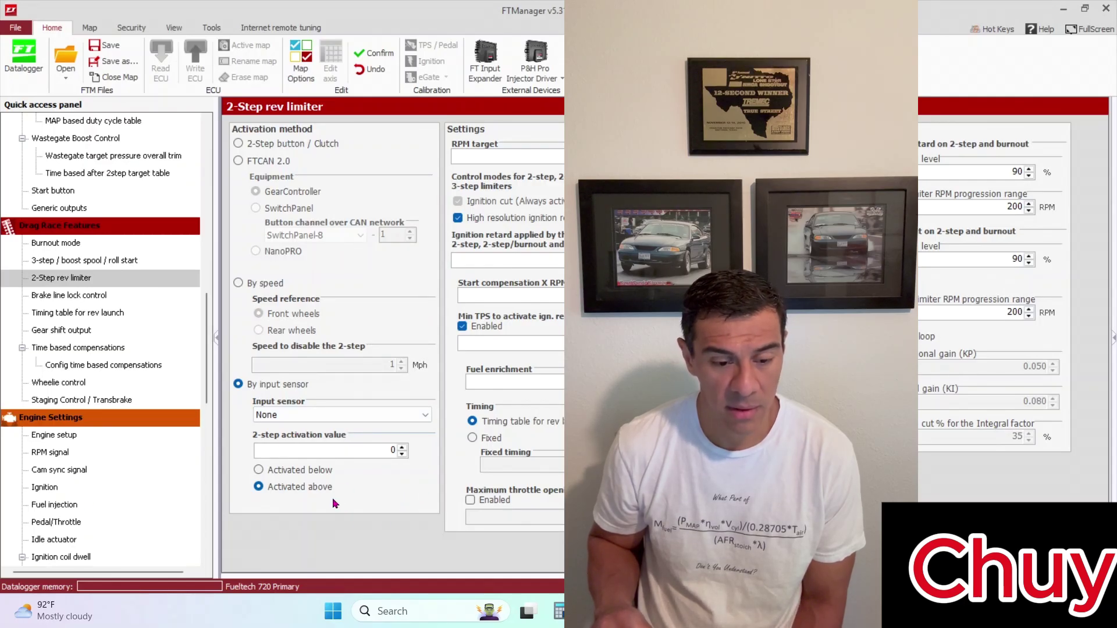
Try FTCAN 2.0 activation with NanoPRO equipment, then revert to 2-Step button / Clutch activation.
{"action": "left_click", "coordinate": [244, 163]}
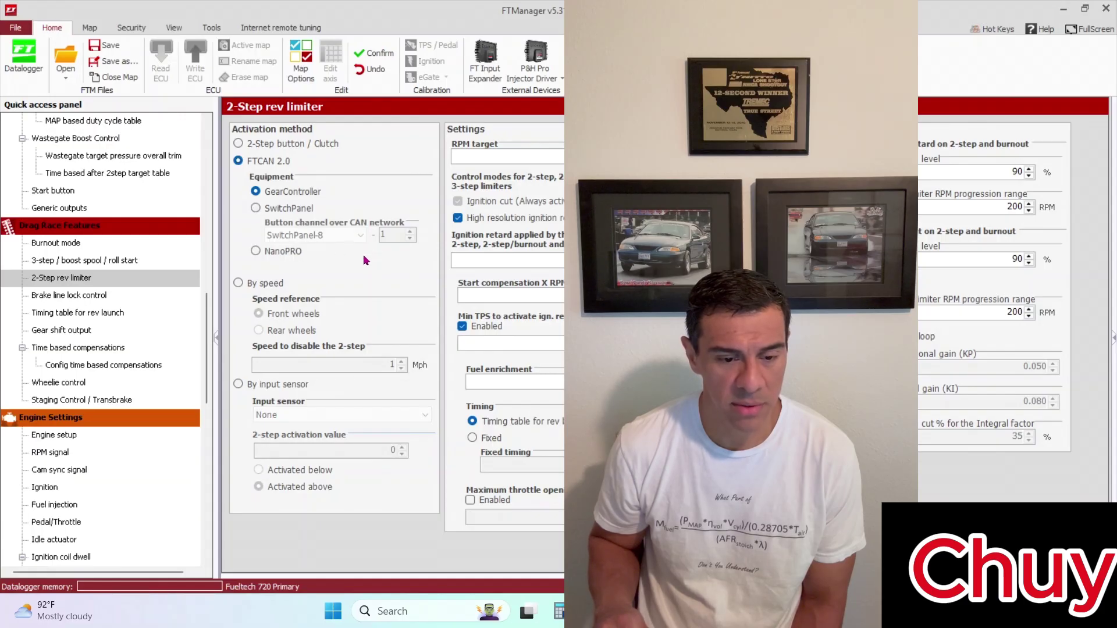
{"action": "left_click", "coordinate": [256, 250]}
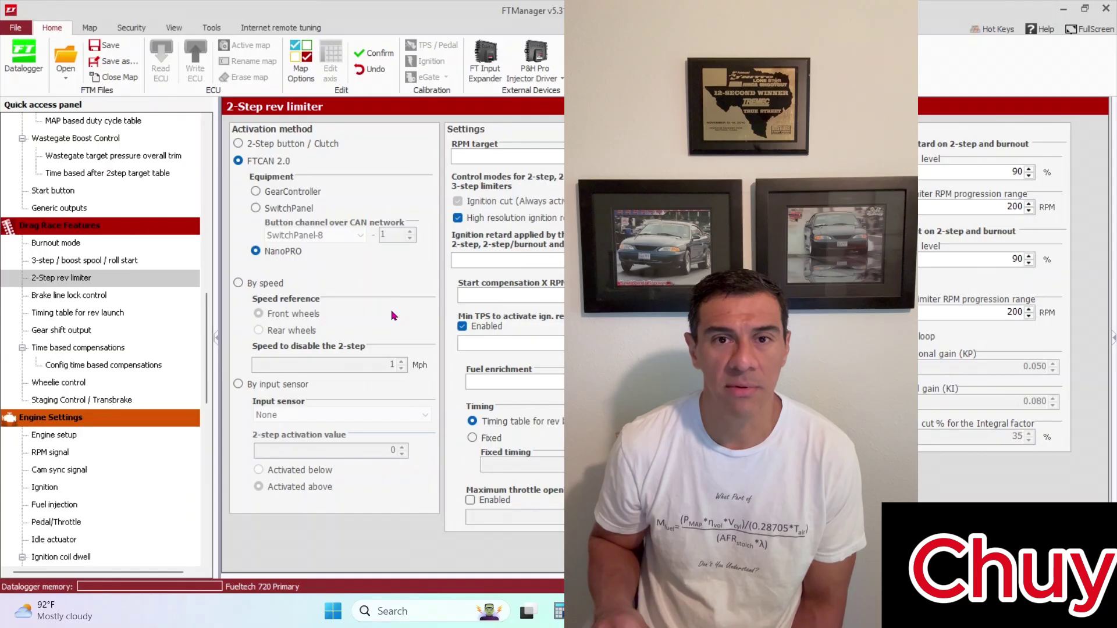
{"action": "left_click", "coordinate": [241, 144]}
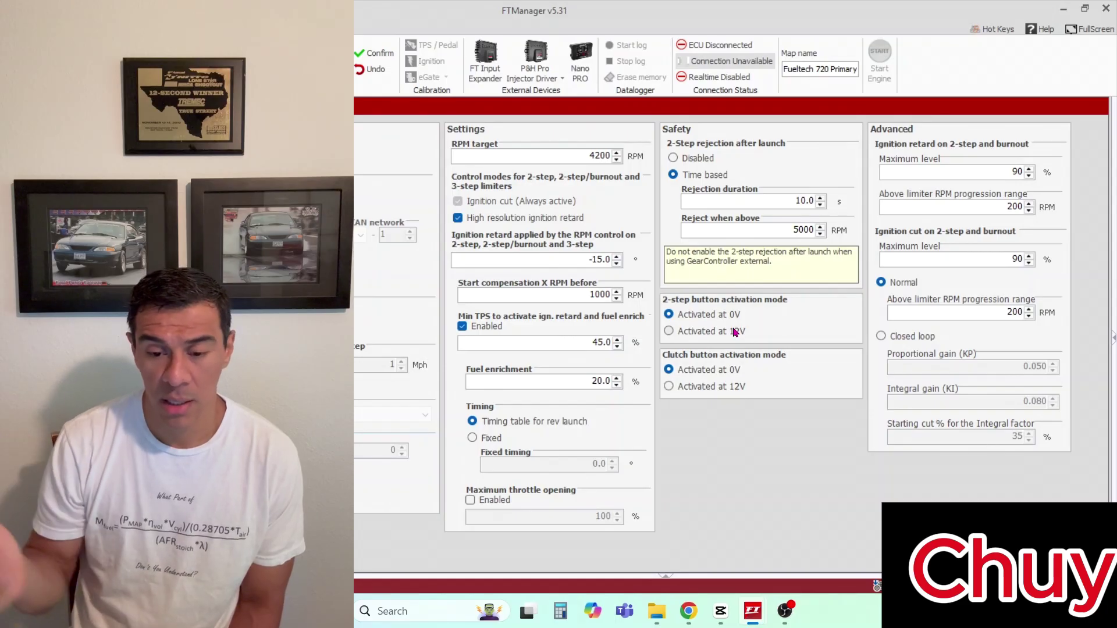
Switch the 2-step button activation mode from 0V to 'Activated at 12V'.
{"action": "left_click", "coordinate": [734, 332]}
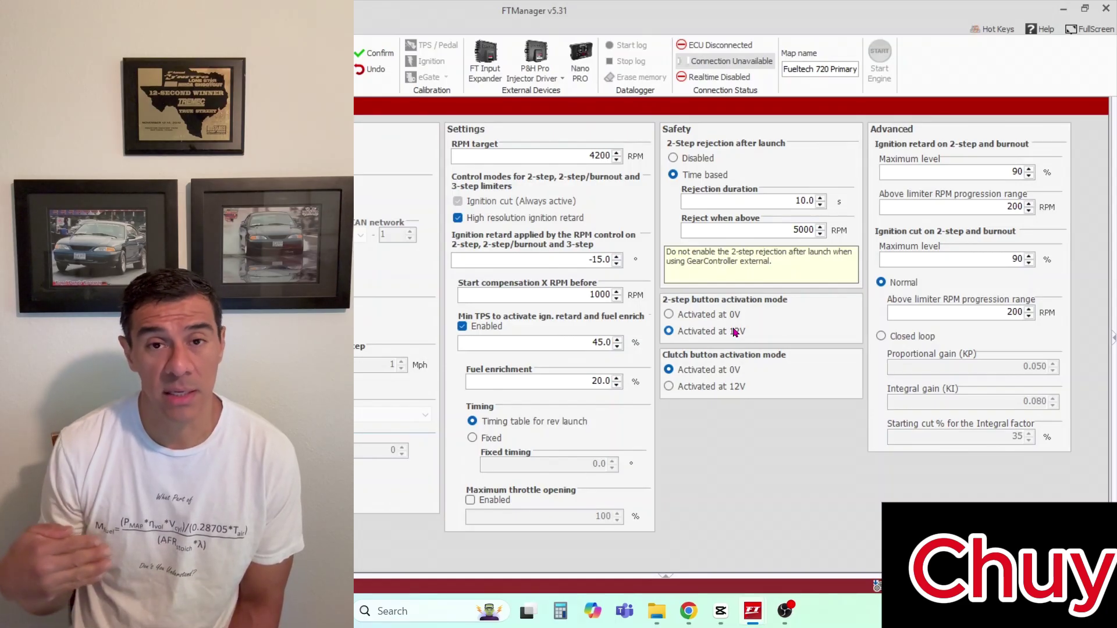